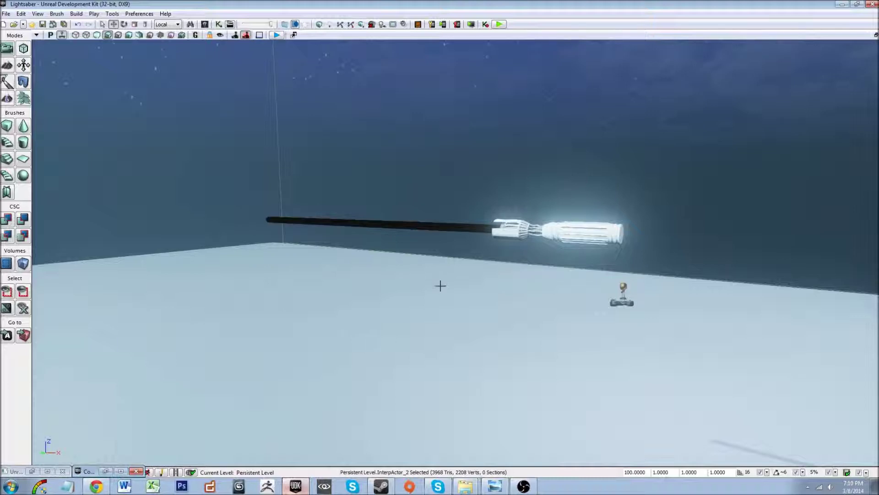
right_drag(438, 286, 460, 311)
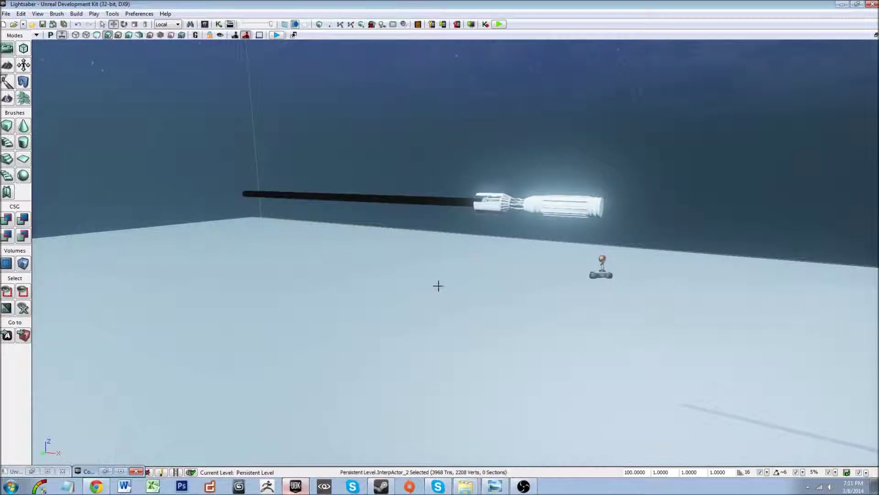
right_drag(421, 284, 434, 270)
right_drag(453, 182, 501, 204)
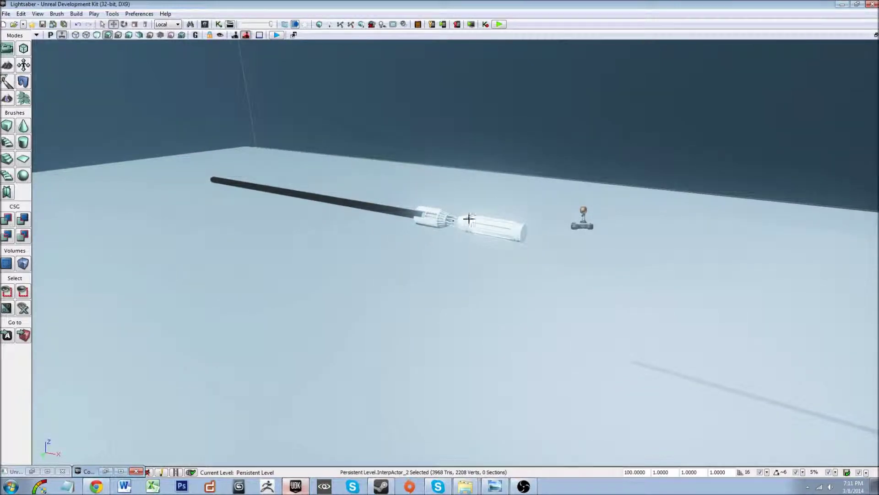
right_drag(500, 260, 494, 253)
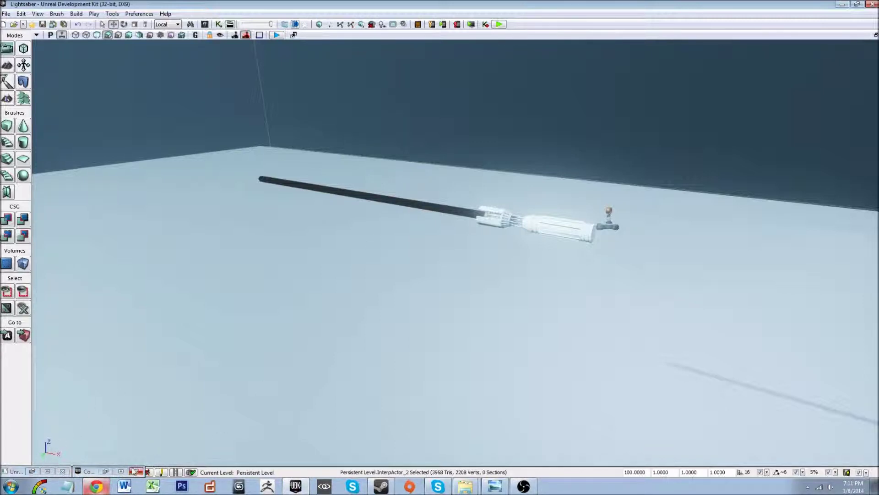
right_drag(185, 383, 198, 397)
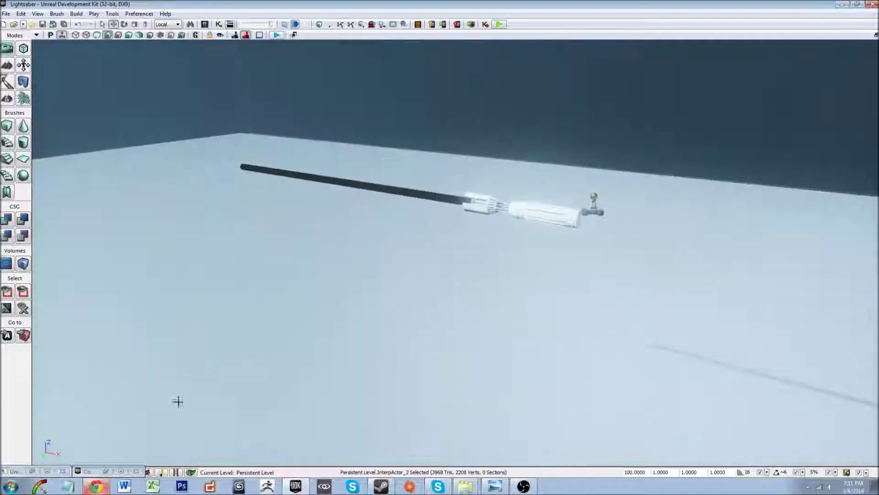
Step: Open the Lightsaber static mesh from the Models group of the Lightsaber package
click(105, 471)
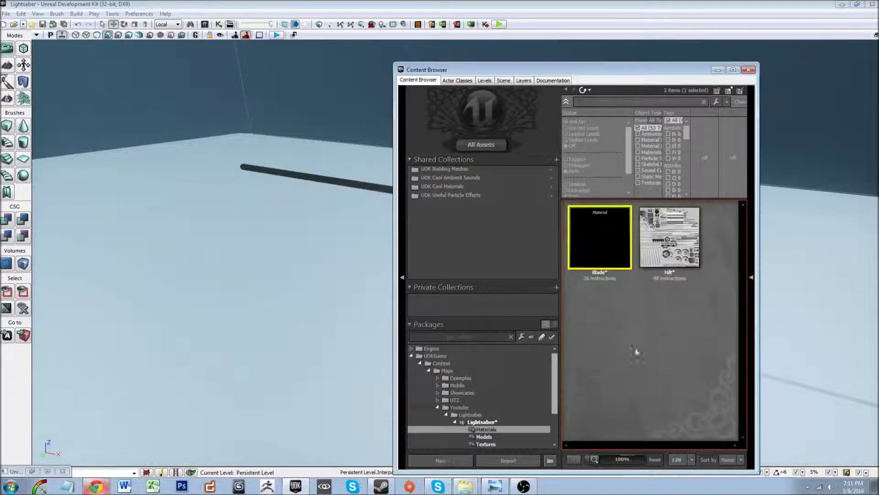
click(484, 437)
double_click(609, 248)
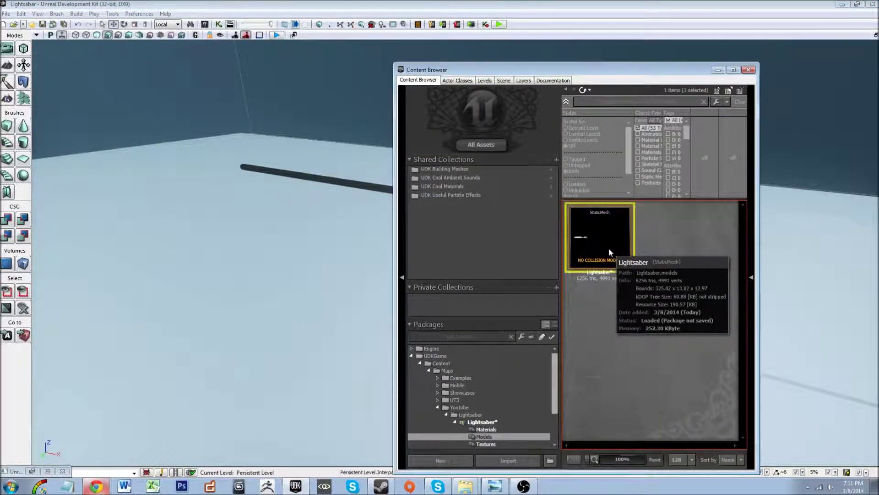
right_drag(183, 197, 251, 180)
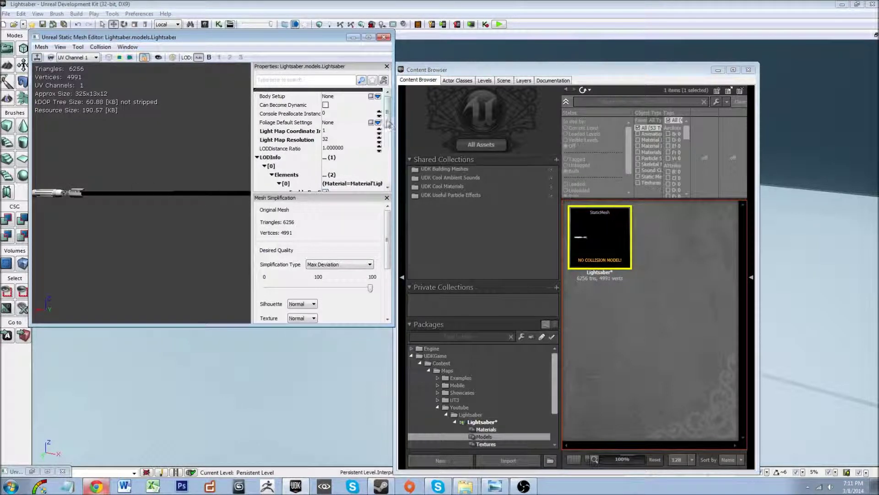
Step: Examine which materials are assigned to the two LODInfo elements of the Lightsaber mesh
drag(388, 124, 389, 145)
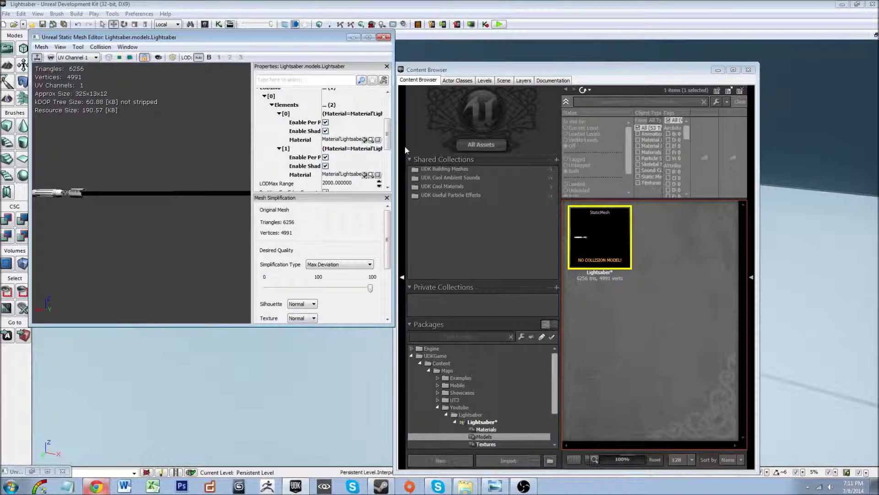
drag(388, 128, 387, 127)
click(332, 141)
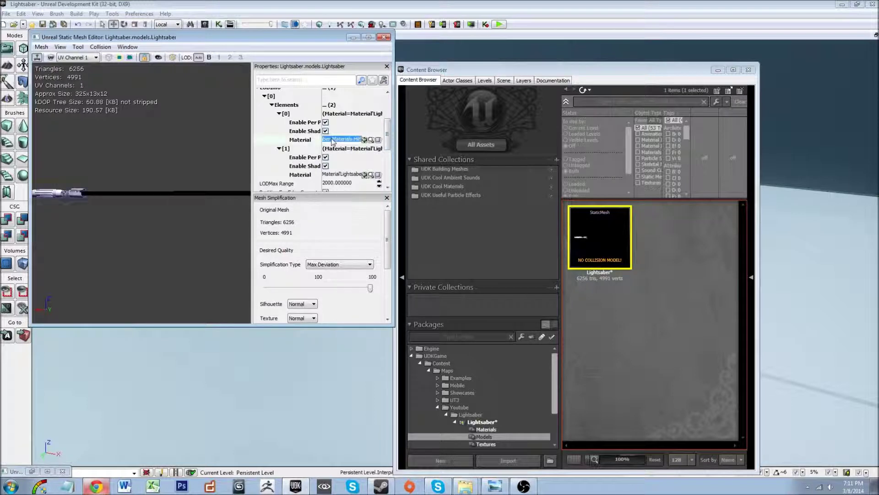
click(333, 177)
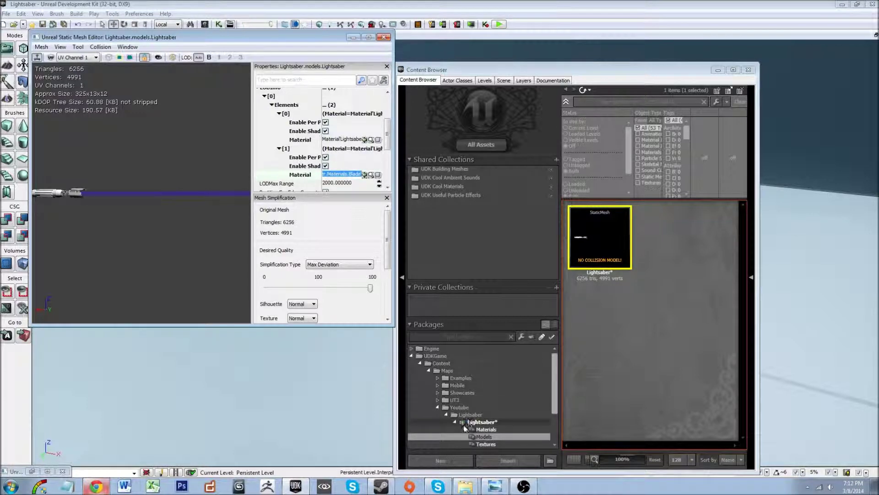
Step: Open the Blade material from the Materials group for editing and close the Lightsaber mesh's editor
click(463, 428)
click(612, 227)
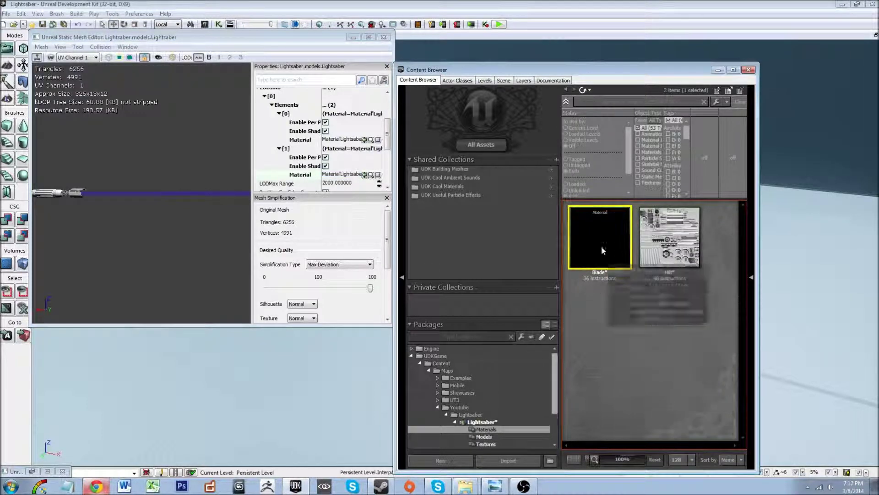
double_click(603, 240)
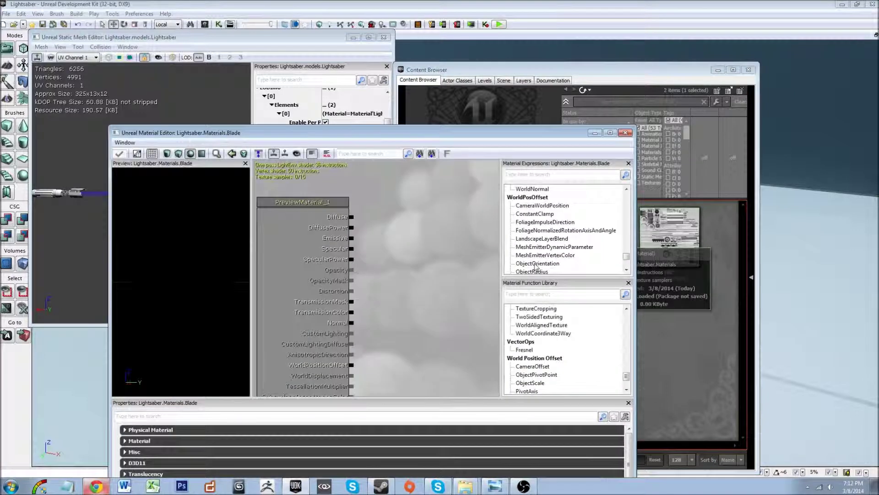
drag(383, 274, 392, 303)
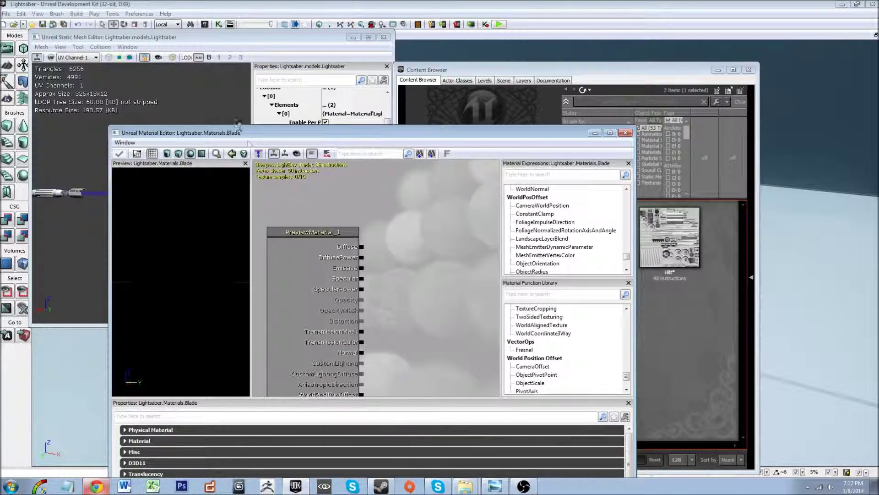
drag(249, 136, 274, 303)
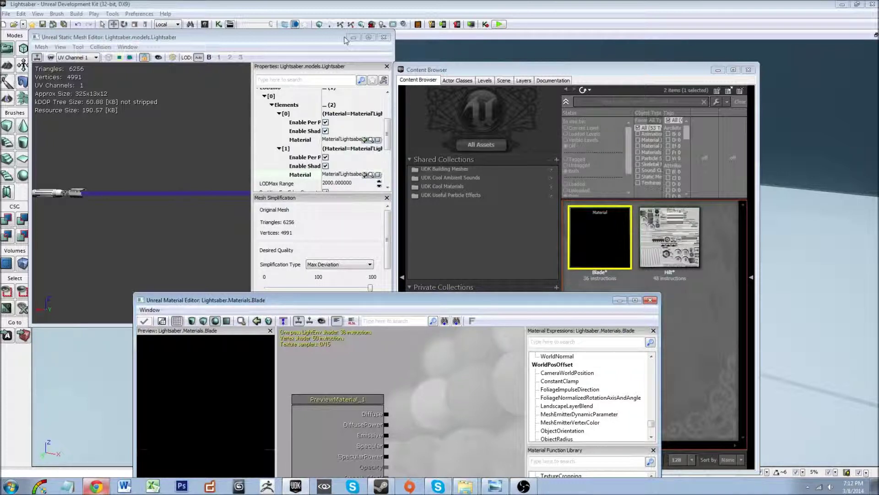
click(384, 37)
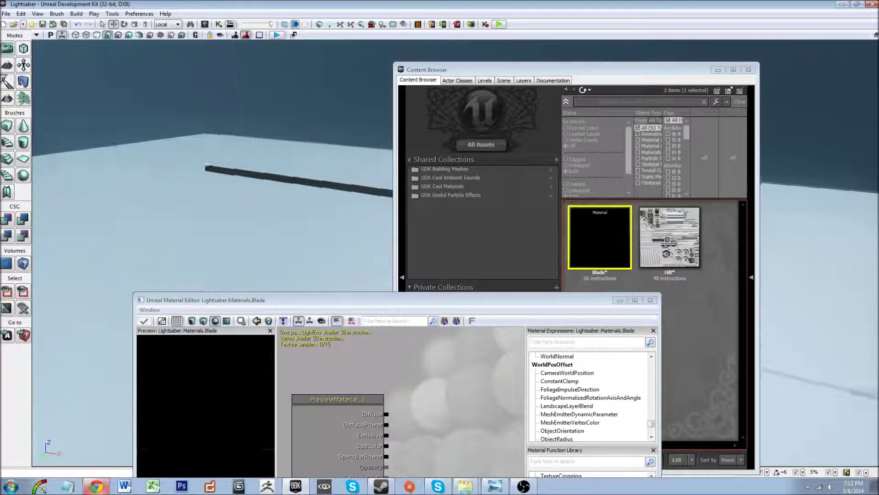
mouse_move(326, 214)
mouse_down()
mouse_move(293, 222)
mouse_move(316, 219)
mouse_up()
middle_drag(316, 219, 256, 218)
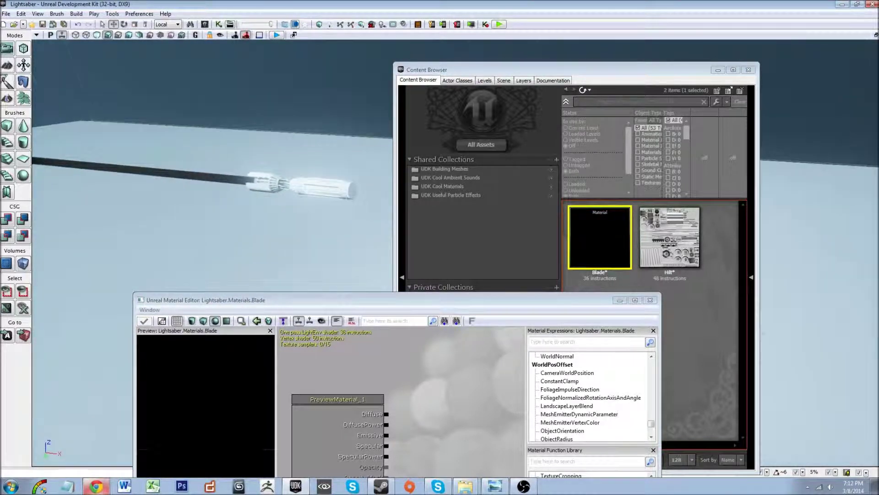
drag(257, 218, 275, 224)
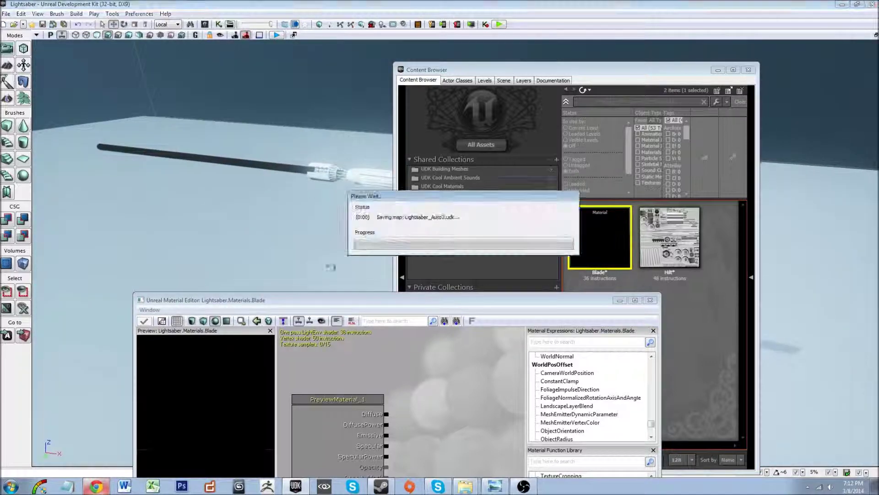
Step: Maximize the Blade material's editor window
drag(354, 306, 408, 66)
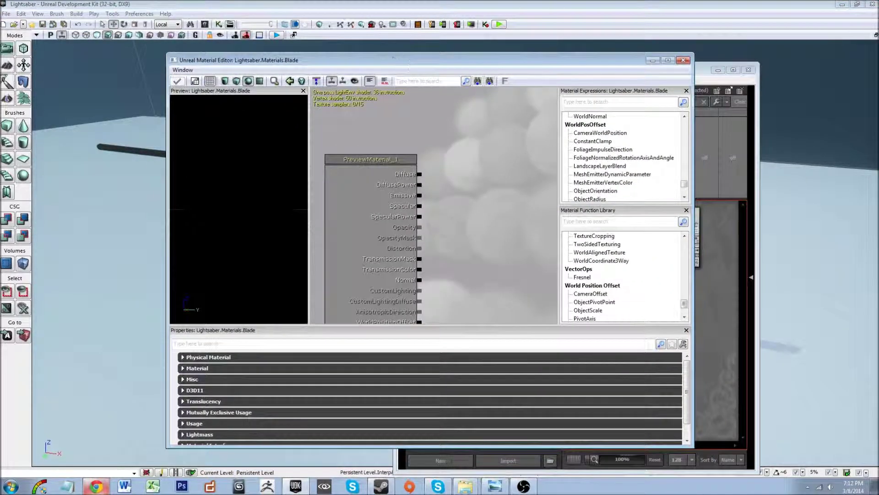
double_click(408, 66)
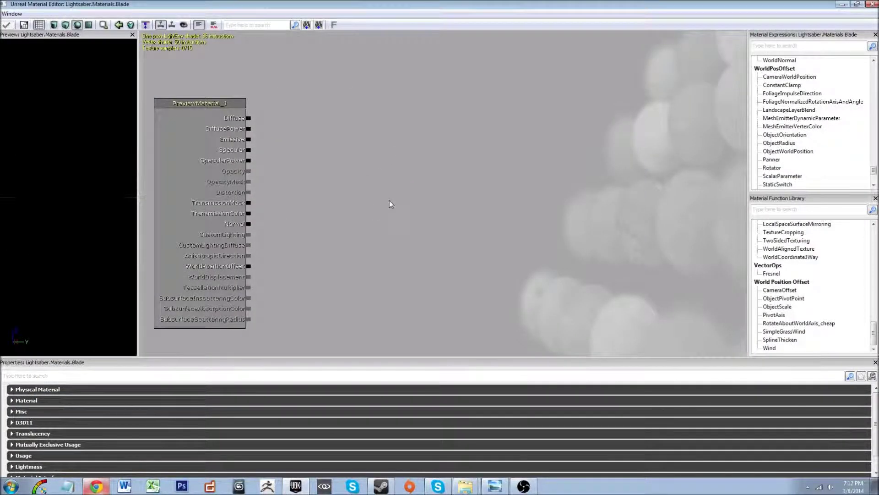
drag(389, 202, 388, 229)
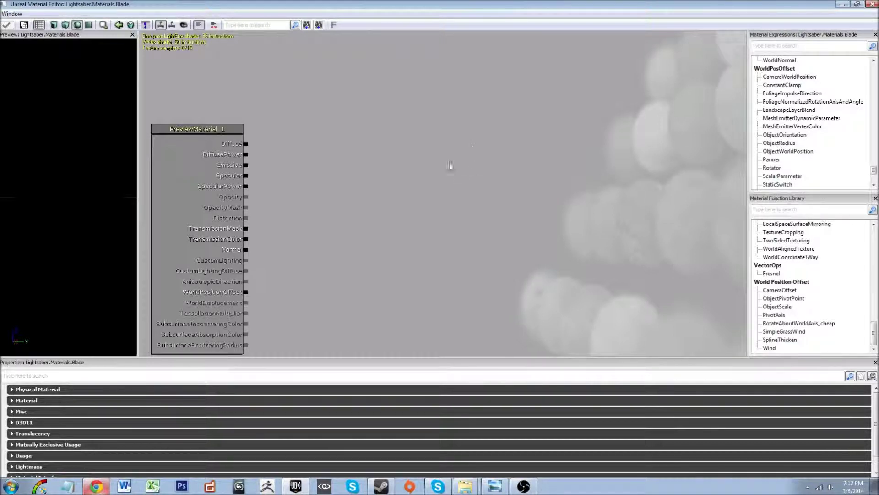
Step: Add a three-component constant vector to the right of the PreviewMaterial node and convert it to a parameter
click(482, 129)
drag(499, 163, 545, 141)
right_click(544, 138)
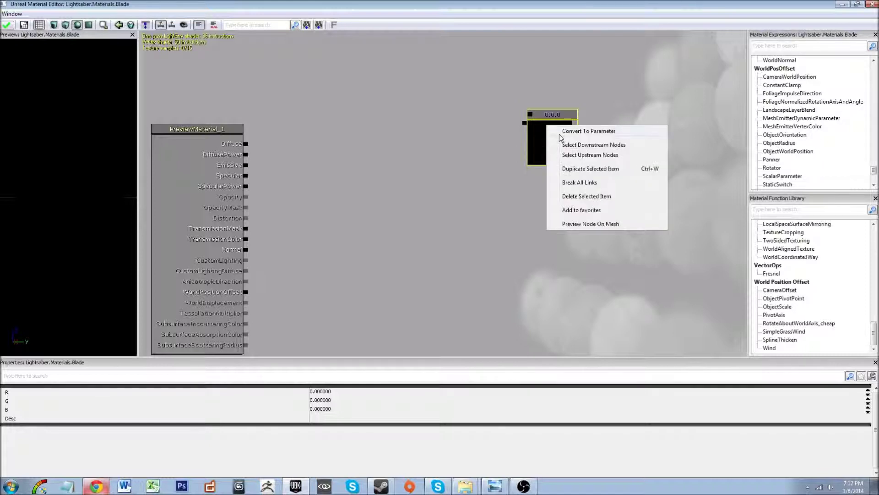
click(568, 132)
drag(553, 147, 568, 136)
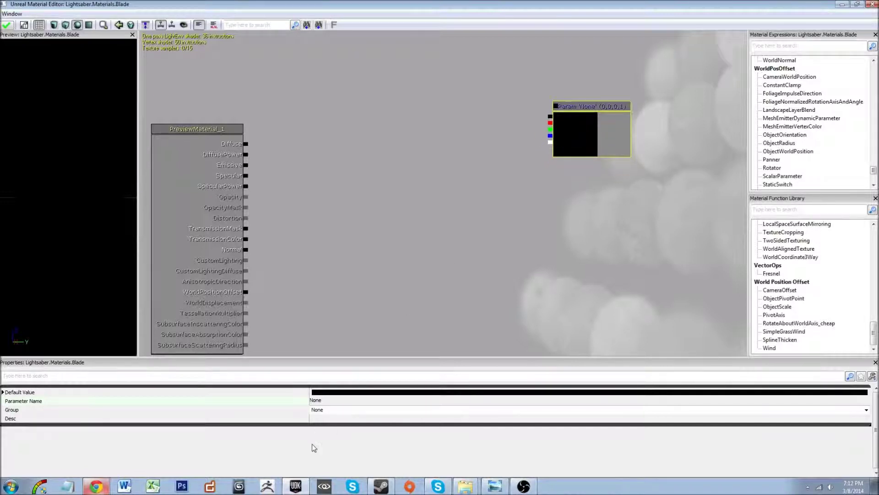
Step: Try a blue default colour for the vector parameter with G 0.1 and B 1
click(347, 393)
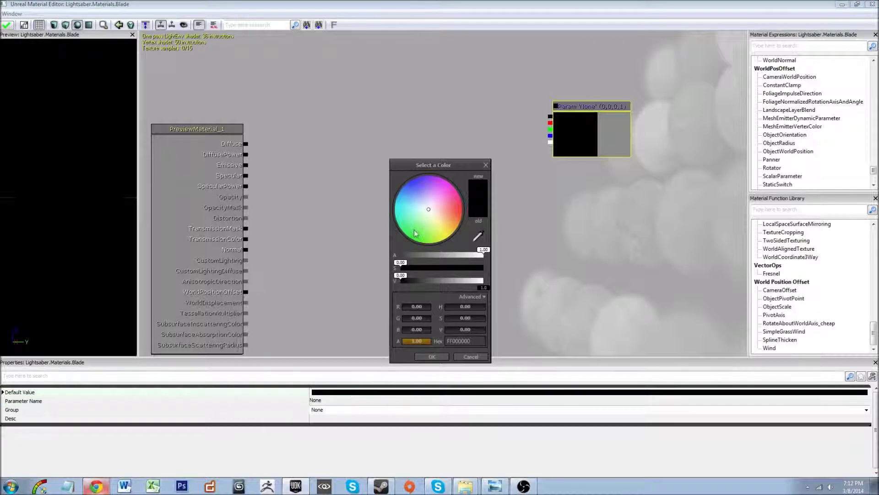
click(417, 318)
text(1)
key(Return)
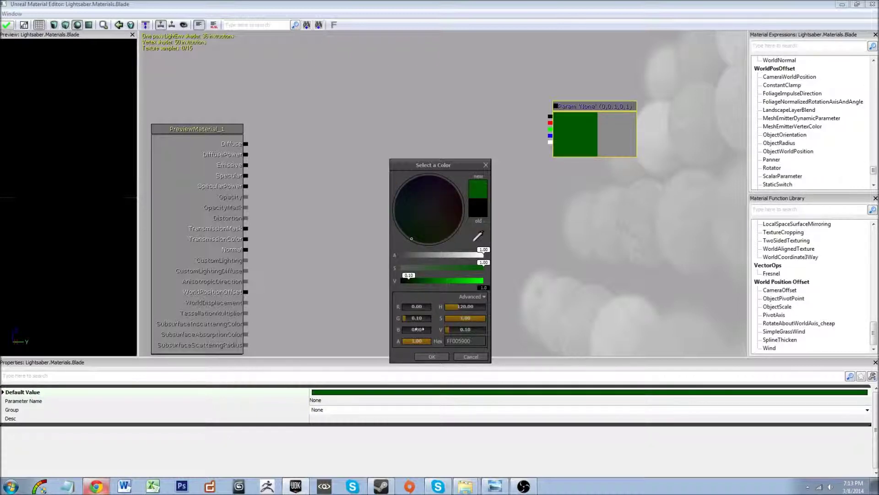
click(418, 329)
text(1)
key(Return)
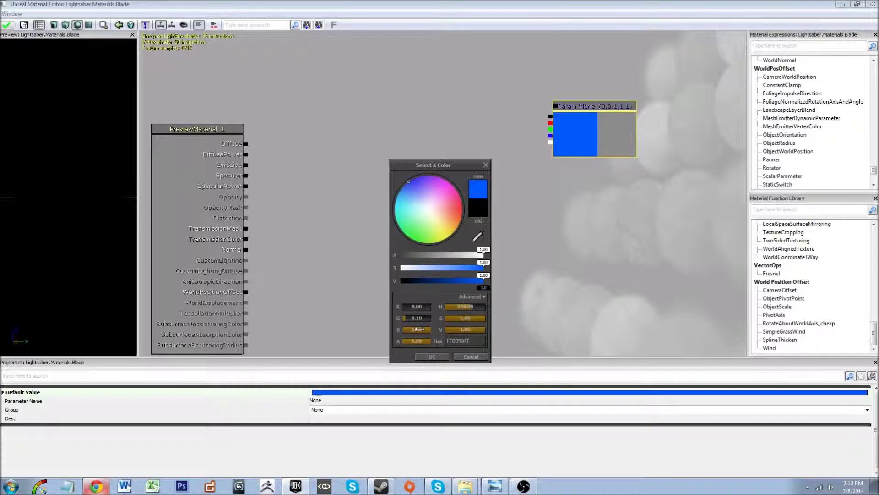
Step: Try an orange default colour for the vector parameter by setting B to 0 and R to 1
click(418, 329)
text(0)
key(Return)
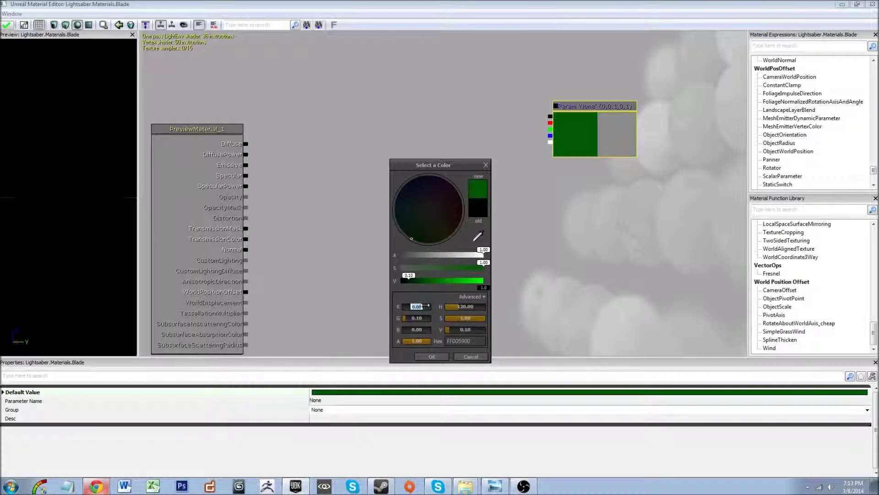
text(1)
key(Return)
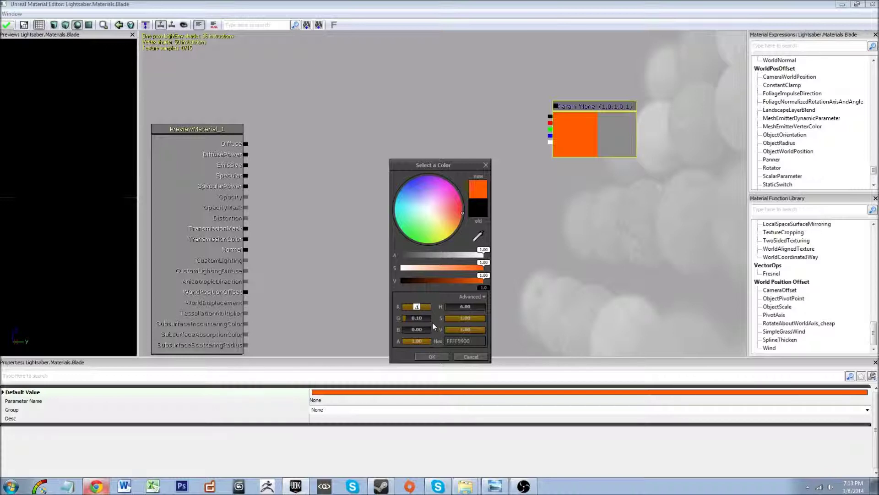
Step: Try a violet default colour with R 0.1, G 0 and B 1, and cancel the colour selection
key(Tab)
text(0)
key(Tab)
text(1)
key(Return)
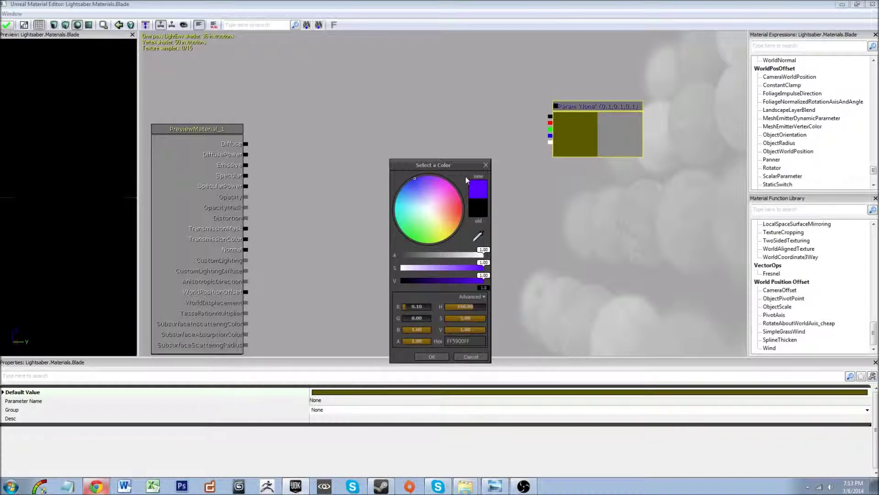
drag(460, 161, 464, 144)
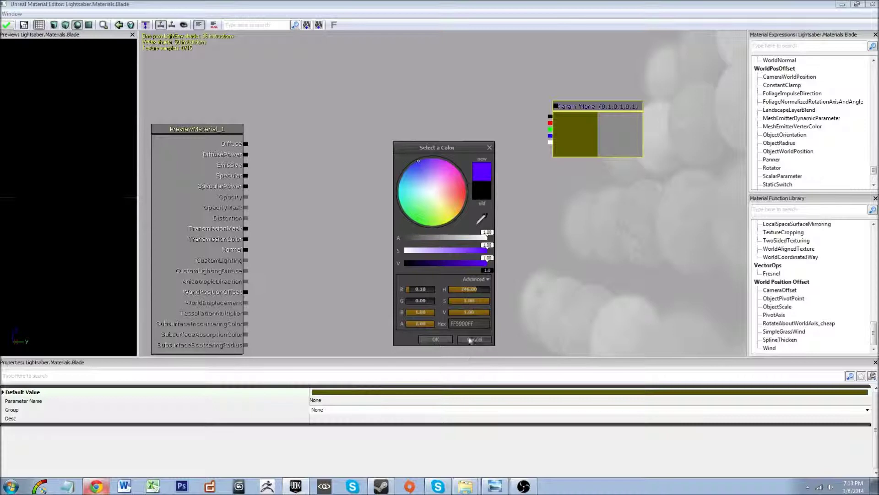
click(417, 289)
click(418, 301)
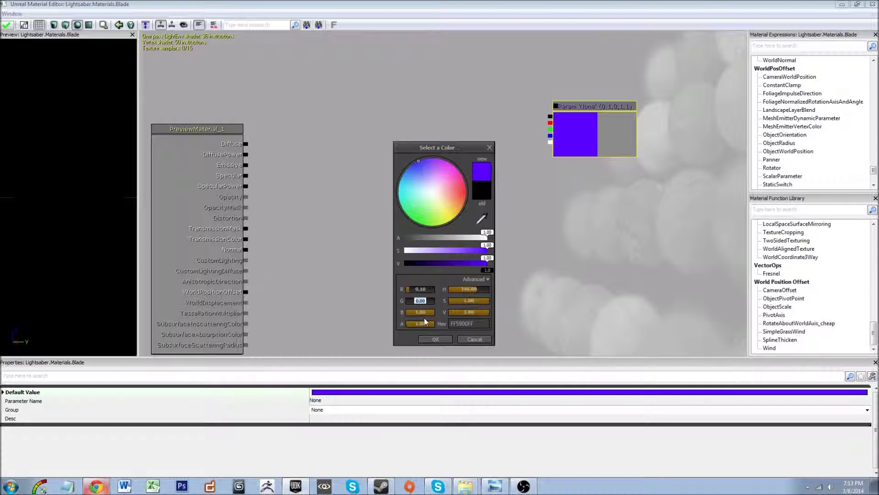
click(420, 312)
click(469, 339)
Step: Try to set the vector parameter's default colour to R 0.1, G 0 and B 1
click(433, 392)
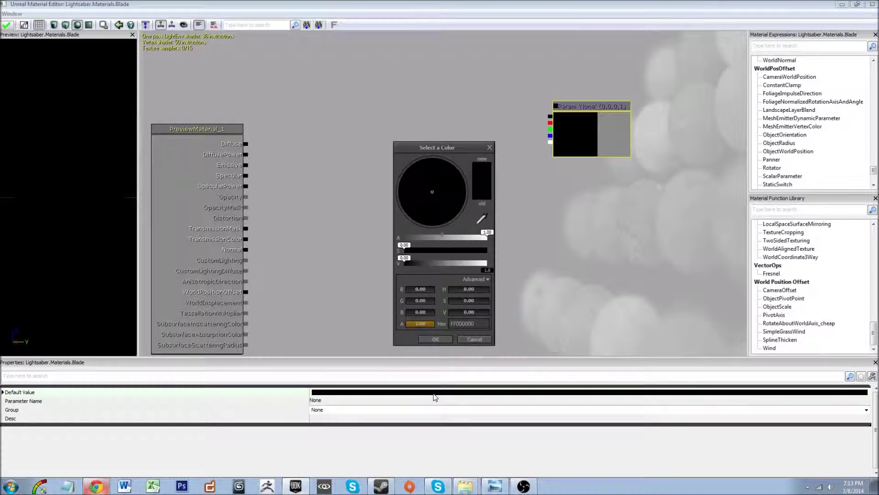
click(420, 289)
text(.1)
key(Tab)
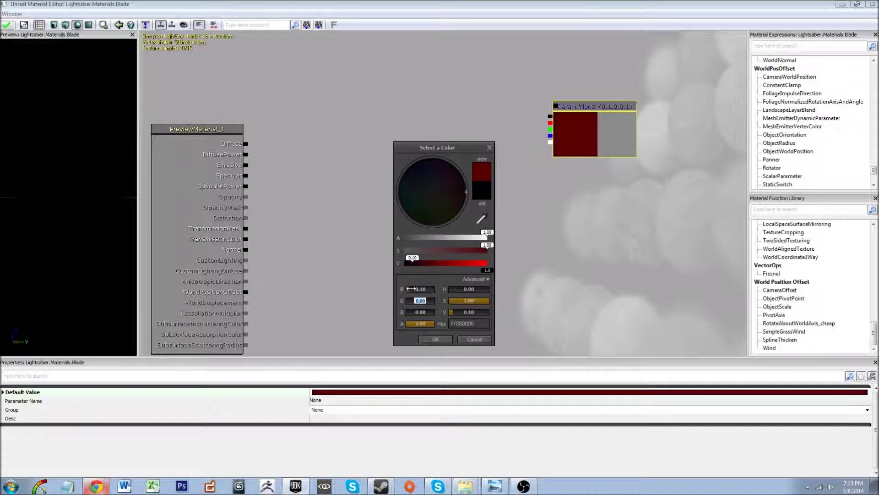
key(Tab)
text(1)
key(Return)
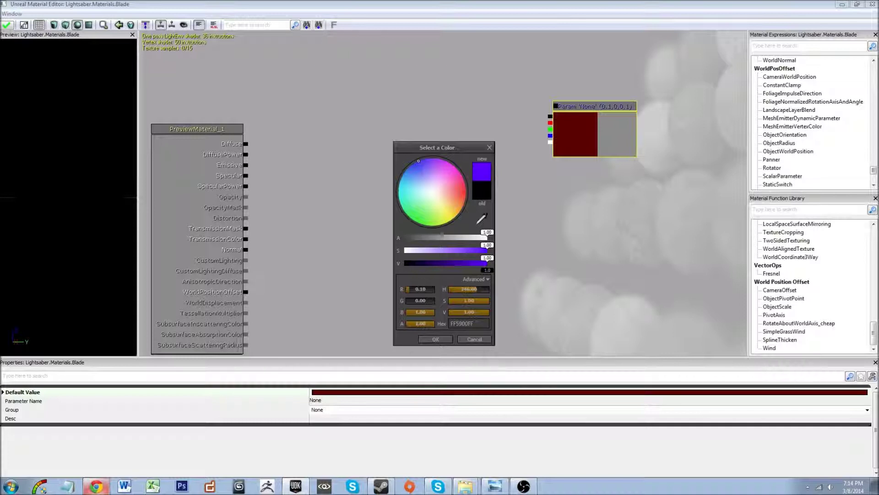
click(434, 339)
Step: Set the vector parameter's default red value to 0 and try a green value of 0.1
drag(520, 205, 509, 232)
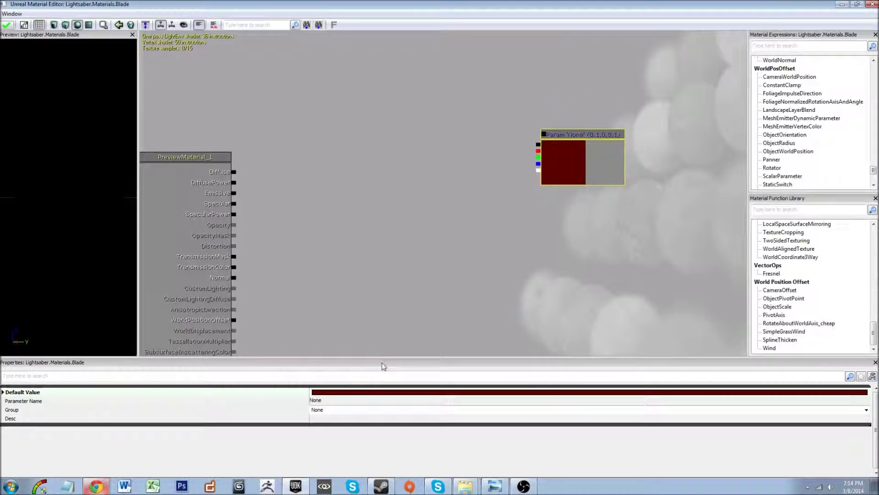
click(369, 392)
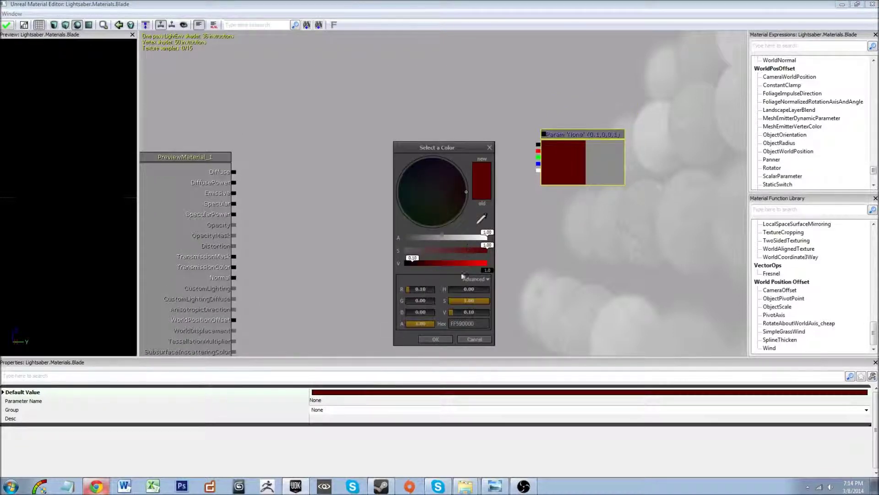
click(414, 289)
key(Tab)
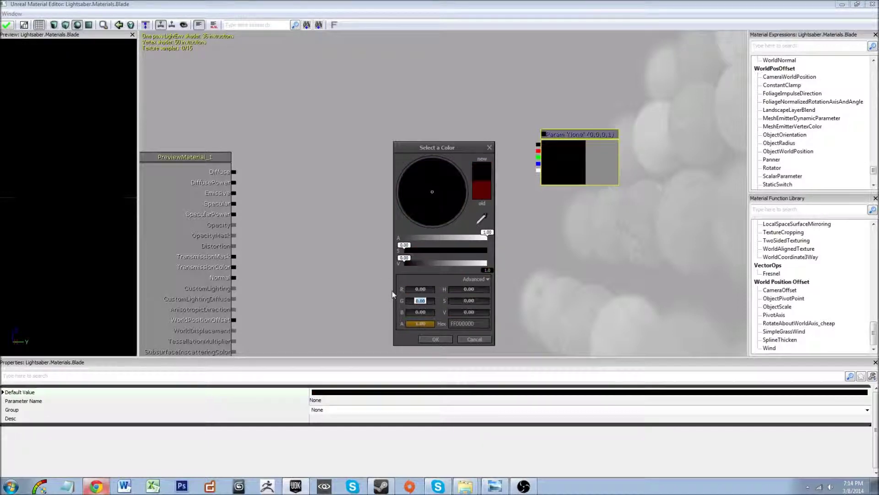
text(0.1)
key(Return)
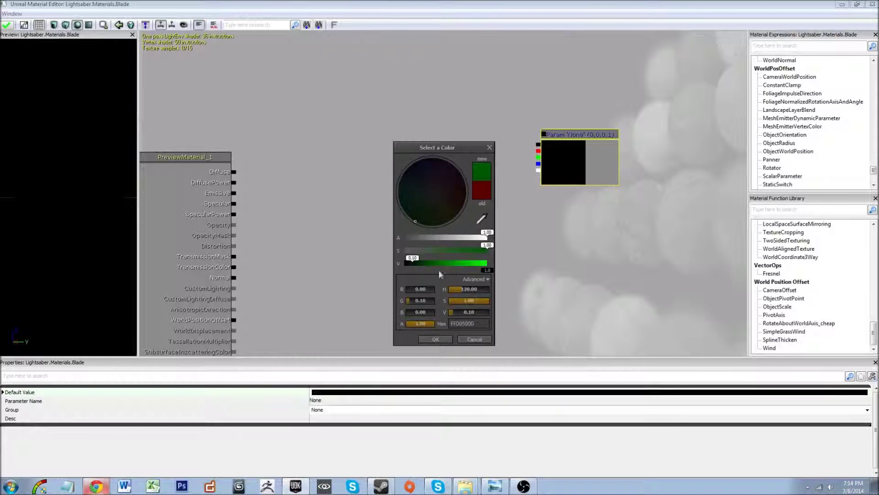
click(434, 339)
Step: Set the green value of the vector parameter's default colour to 0.1
drag(587, 167, 563, 160)
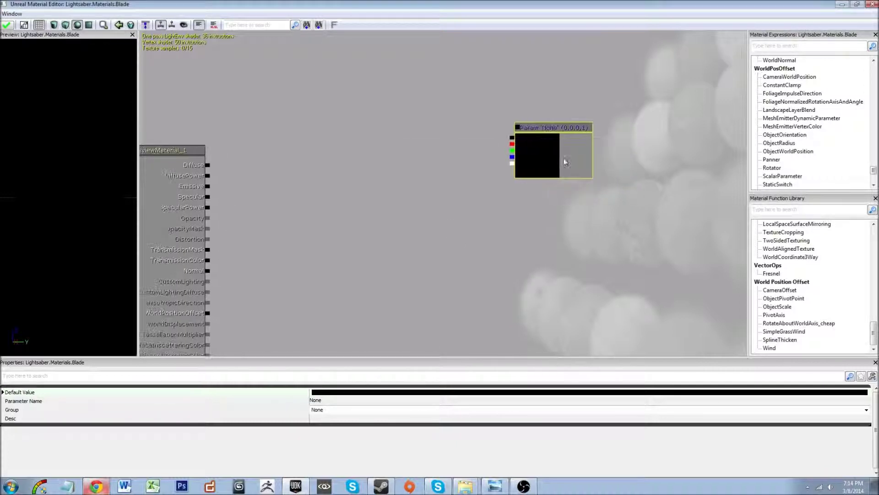
click(337, 392)
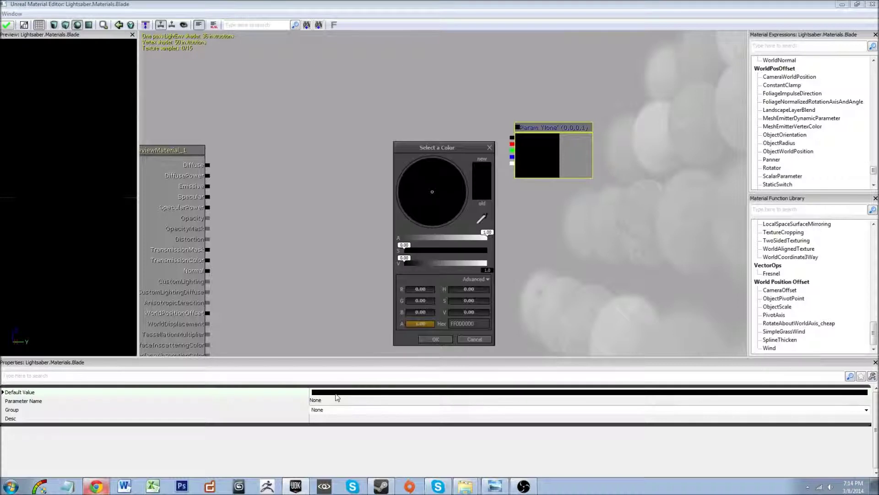
click(422, 302)
text(.1)
click(435, 339)
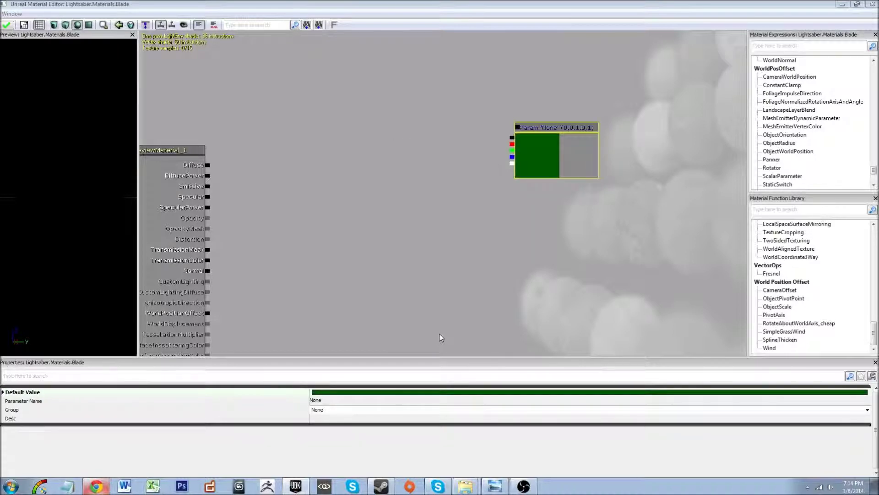
Step: Add a Constant node below the vector parameter and set its R value to 75
drag(384, 191, 382, 185)
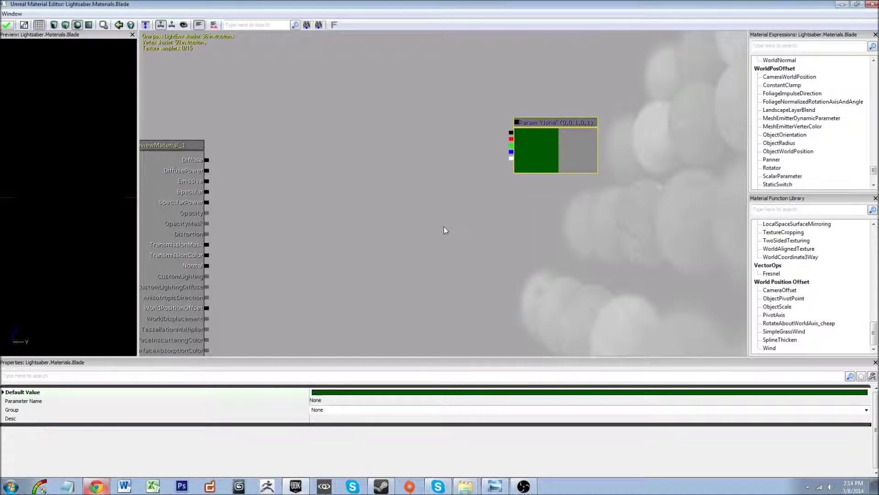
drag(444, 238, 417, 234)
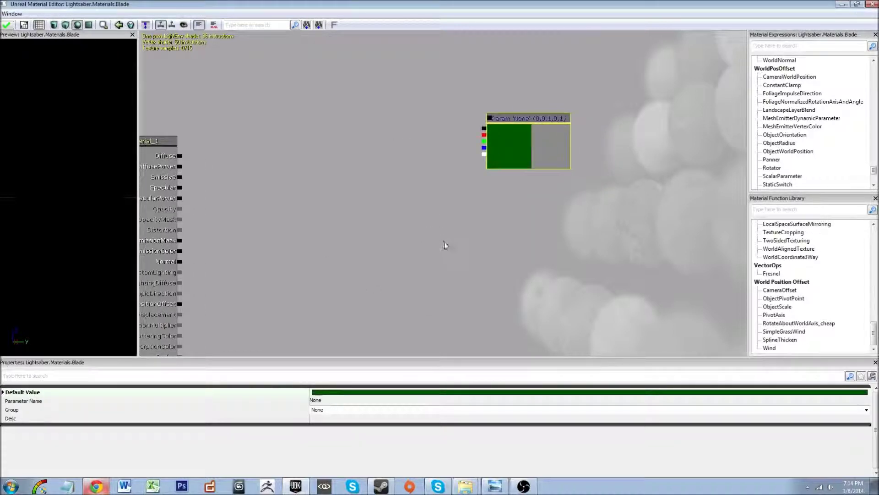
click(493, 193)
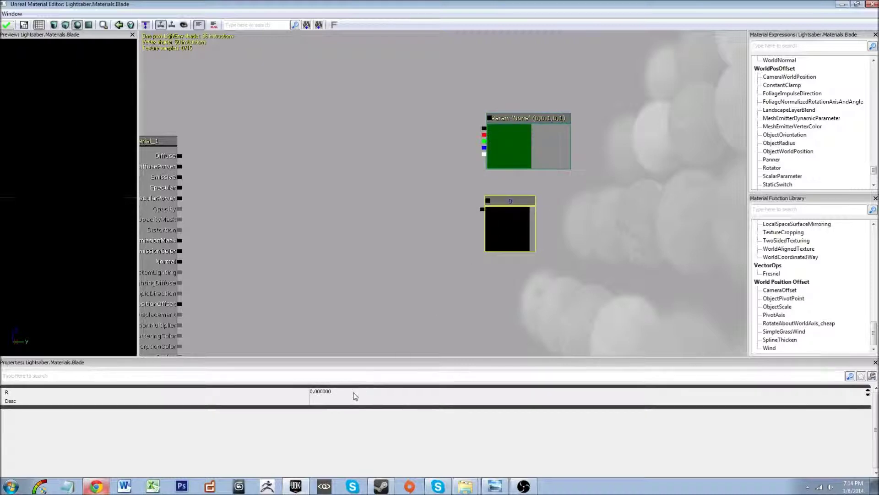
click(356, 396)
text(75)
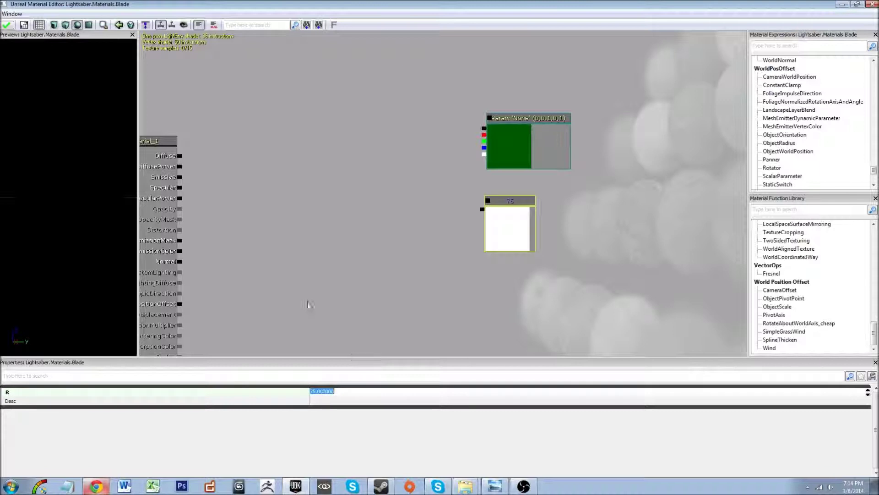
Step: Add a Multiply node and connect the vector parameter to its A input and the 75 constant to its B input
drag(451, 163, 455, 184)
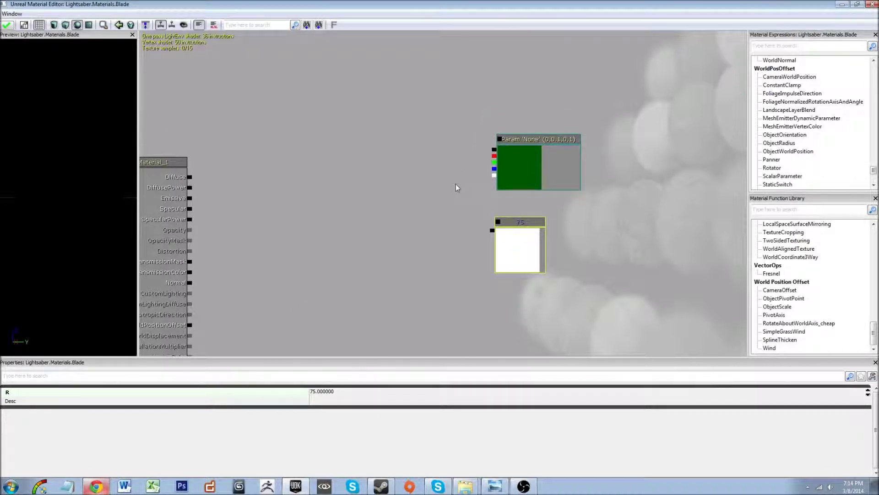
click(428, 188)
drag(458, 233, 441, 216)
drag(494, 157, 462, 189)
drag(492, 230, 465, 203)
Step: Duplicate the 75 constant, place the copy below the Multiply node, and set its R value to 0.01
click(507, 268)
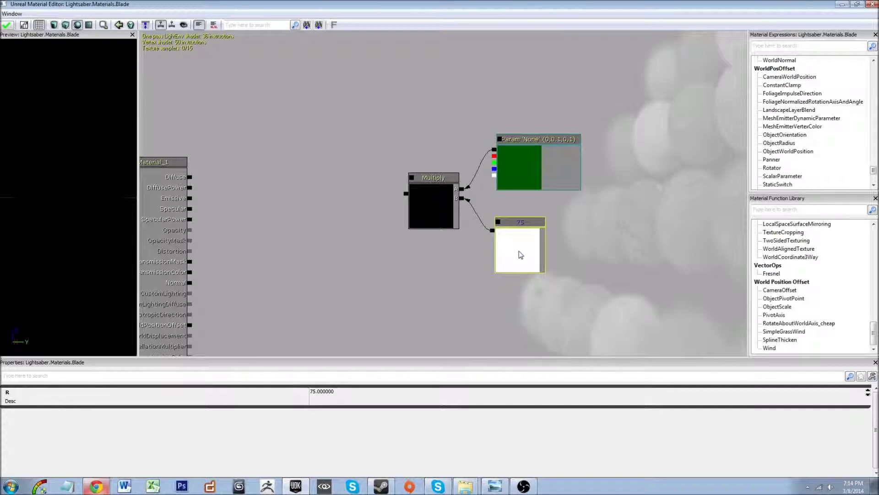
key(ctrl+w)
drag(520, 257, 436, 276)
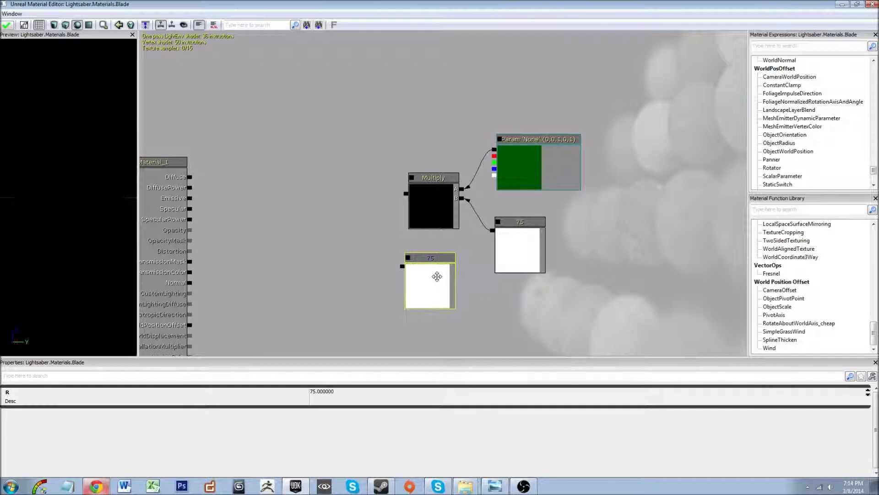
click(352, 391)
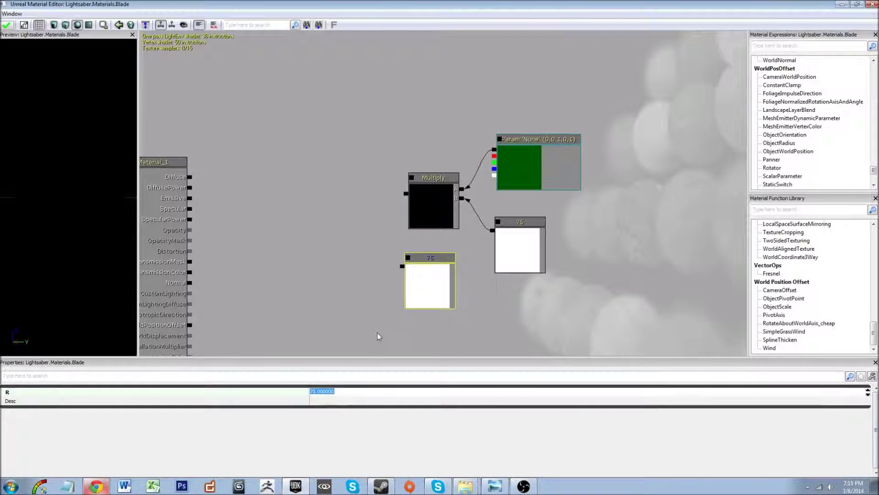
text(0.01)
key(Return)
Step: Add a Lerp node between the preview material and the Multiply node, and connect Multiply's output to Lerp's A input
drag(271, 261, 307, 252)
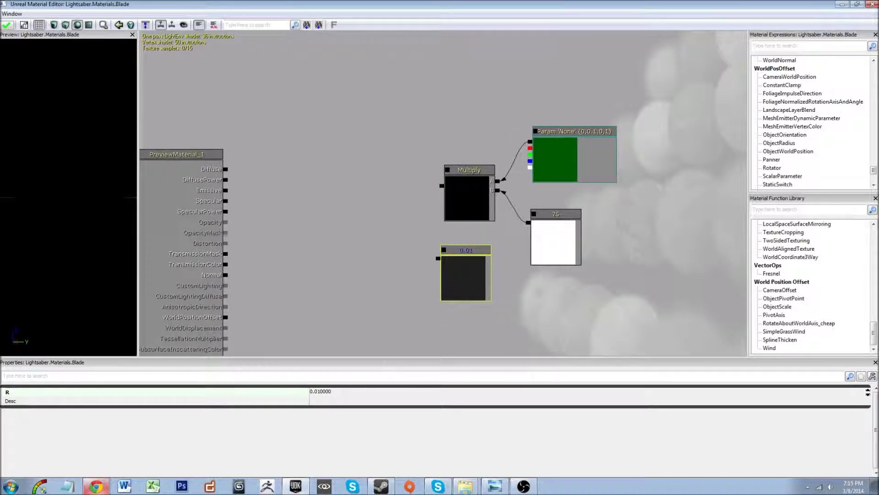
click(365, 206)
drag(398, 250, 367, 243)
drag(442, 187, 387, 215)
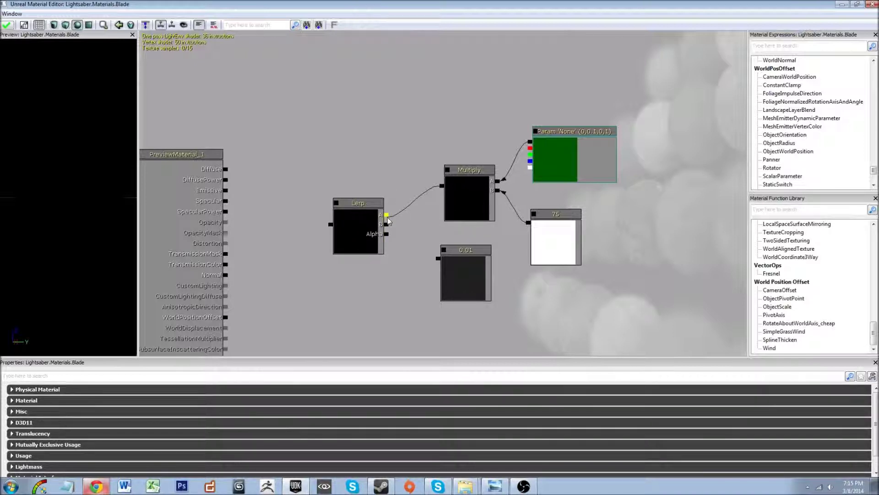
Step: Wire the 75 constant to the B inputs of Multiply and Lerp, the 0.01 constant to Lerp's Alpha, and Lerp's output to Emissive
drag(479, 264, 482, 282)
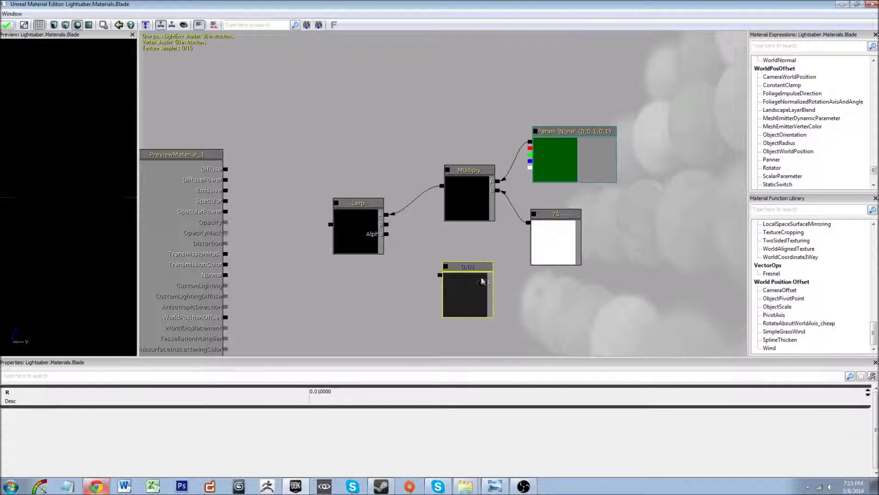
alt+click(529, 224)
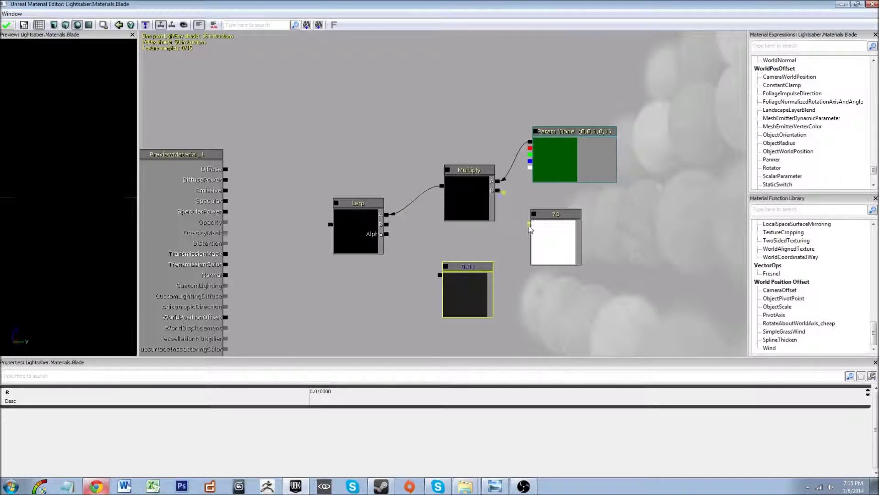
drag(530, 228, 387, 225)
drag(440, 276, 387, 234)
drag(272, 266, 278, 199)
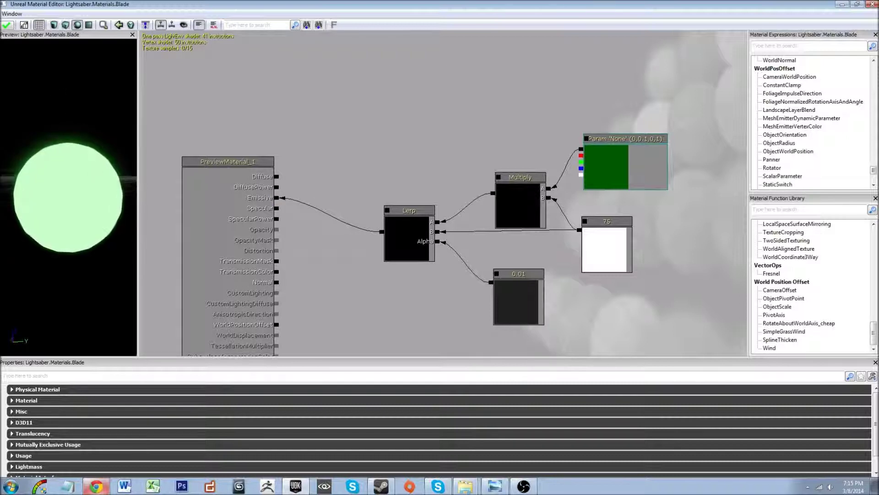
Step: Apply the Blade material changes and examine the glowing lightsaber in the level viewport
click(8, 25)
double_click(207, 4)
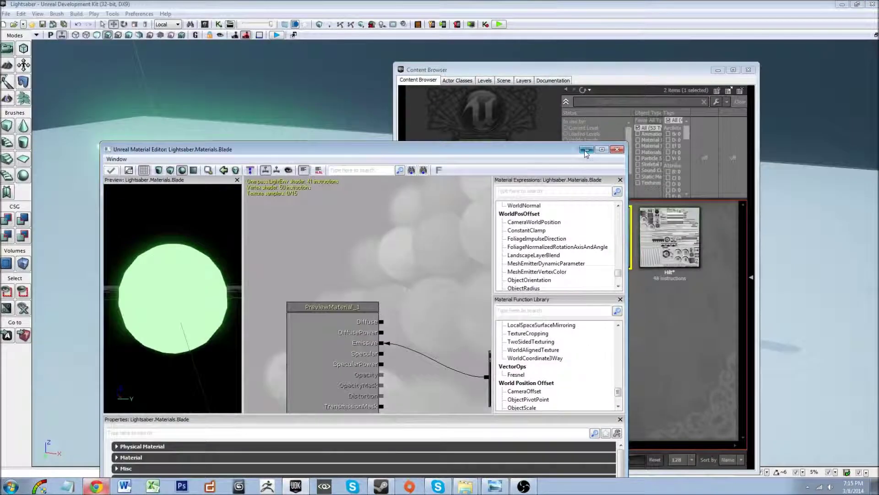
click(591, 149)
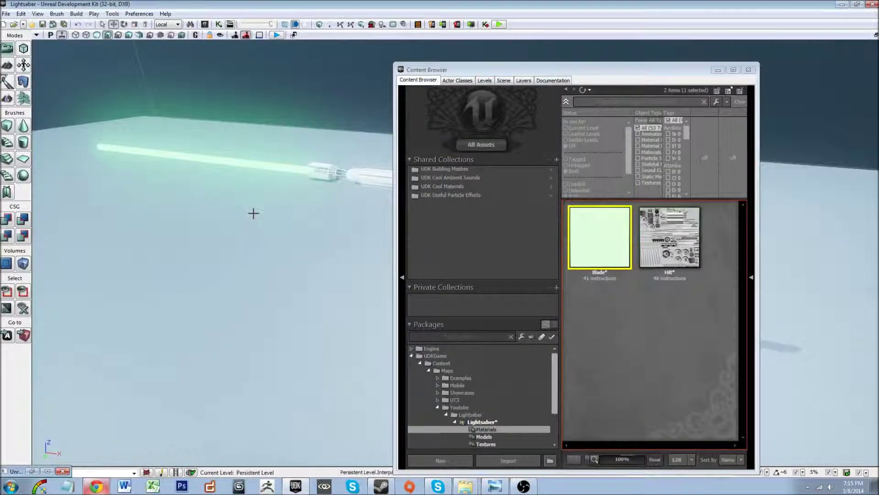
click(718, 70)
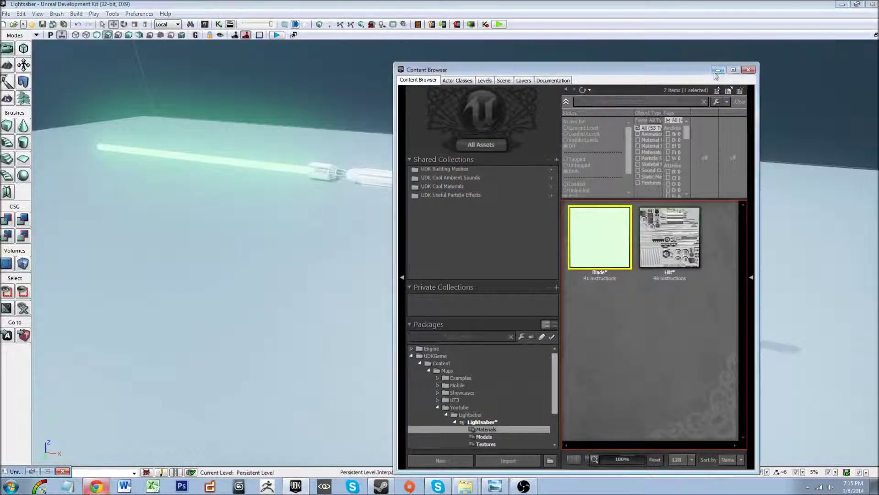
mouse_move(455, 252)
right_down()
mouse_move(455, 362)
mouse_move(455, 261)
mouse_move(455, 270)
mouse_move(447, 254)
mouse_move(302, 247)
mouse_move(412, 293)
mouse_move(452, 248)
right_up()
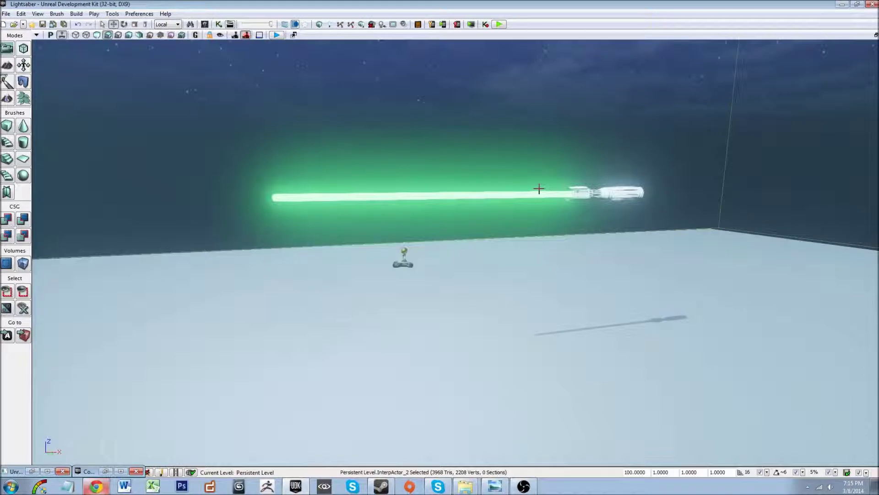
right_drag(313, 190, 322, 315)
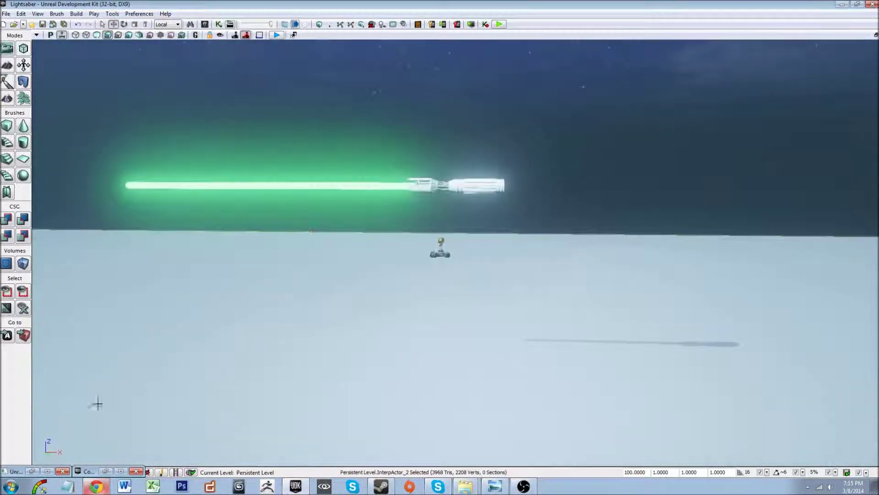
Step: Return to the Blade material graph, set the vector parameter's default red value to 0.1 and try a green value of 0
click(32, 471)
drag(445, 286, 381, 221)
scroll(432, 302, down, 4)
drag(487, 339, 371, 340)
drag(489, 295, 463, 297)
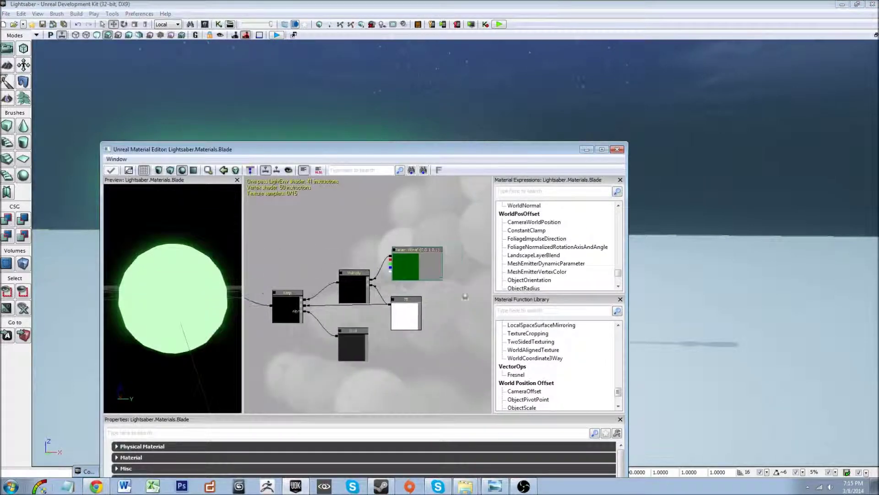
click(430, 268)
click(334, 449)
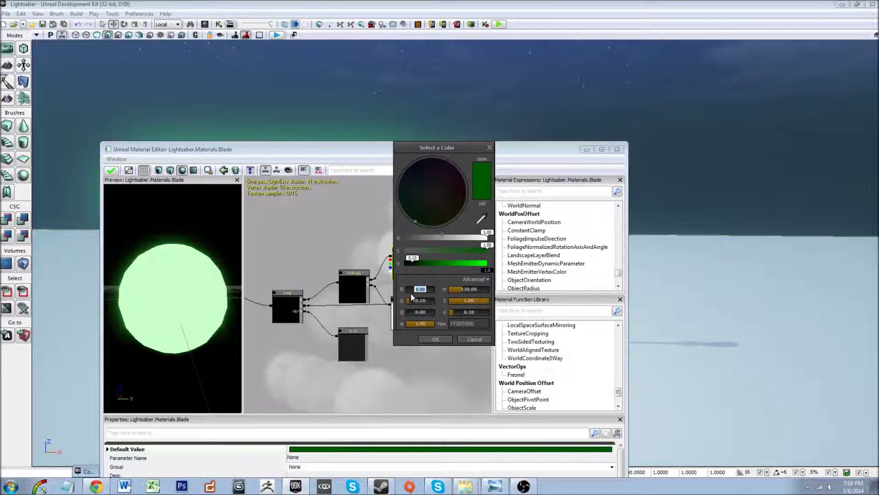
text(0.1)
key(Tab)
text(0)
key(Tab)
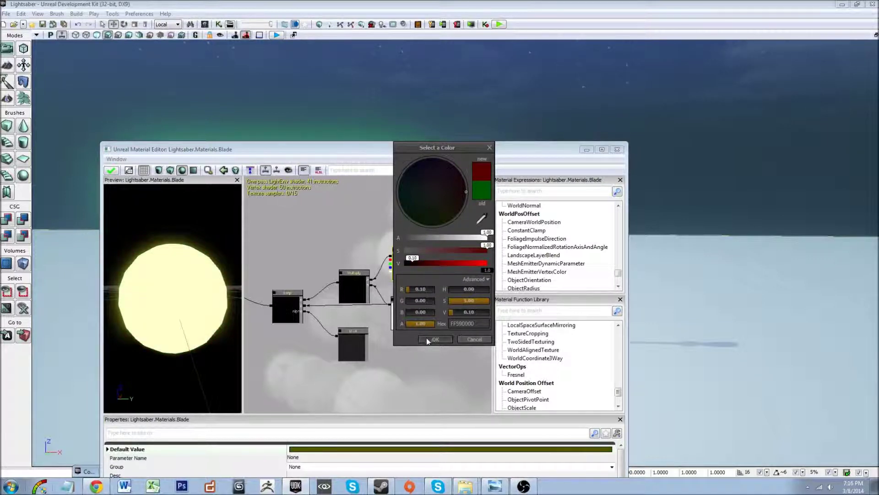
click(426, 339)
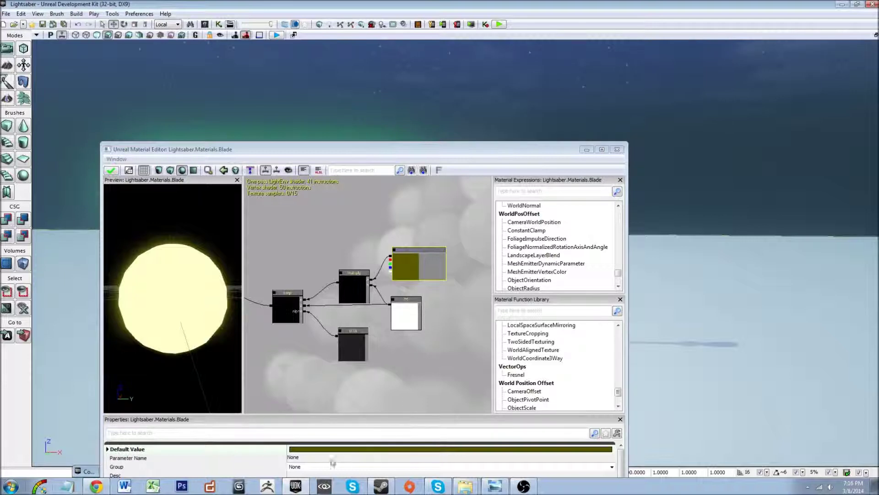
Step: Set the vector parameter's default green value to 0, apply the material changes and check the lightsaber in the level
click(333, 449)
click(433, 300)
text(0)
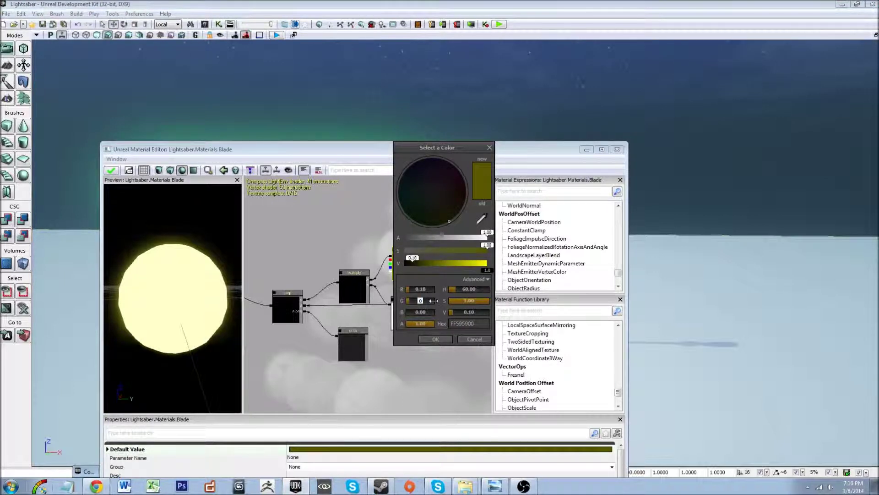
key(Tab)
click(442, 340)
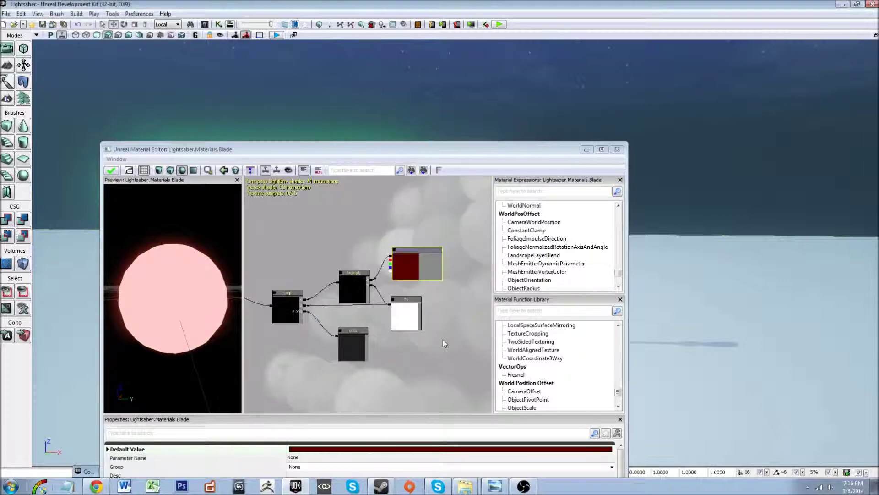
click(111, 171)
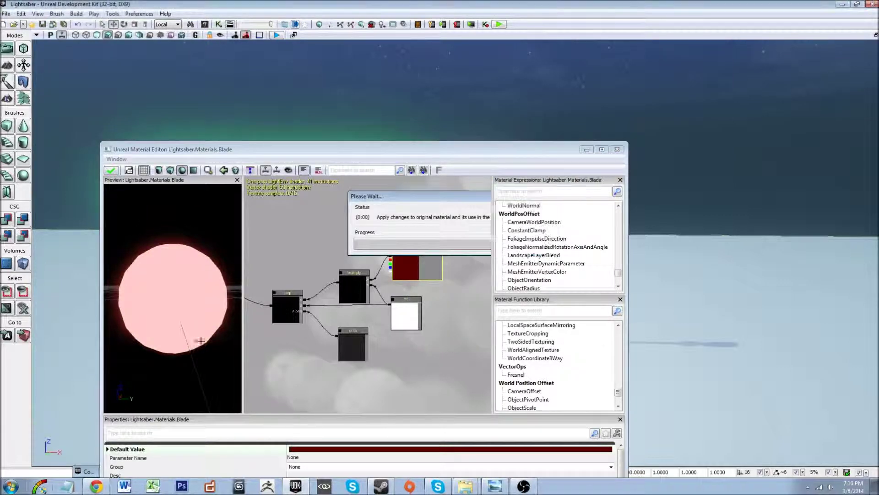
click(617, 149)
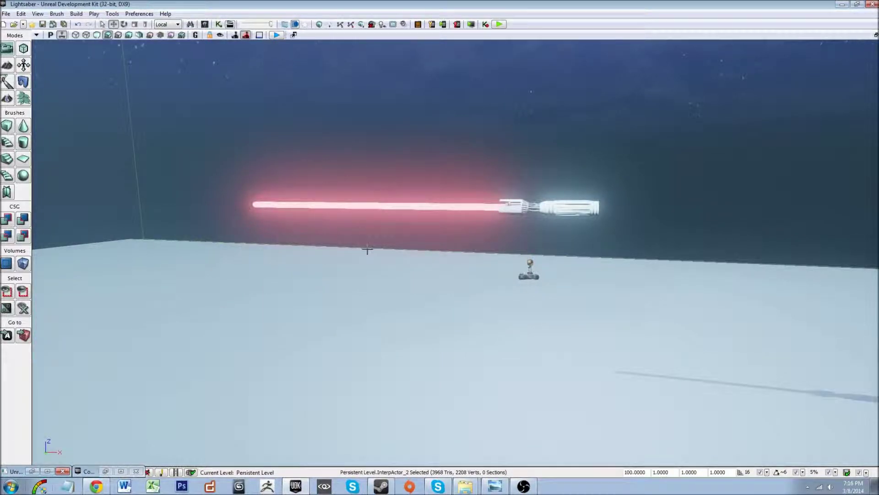
Step: Reopen the Blade material graph and set the vector parameter's default colour to red 0 and blue 0.1
click(33, 471)
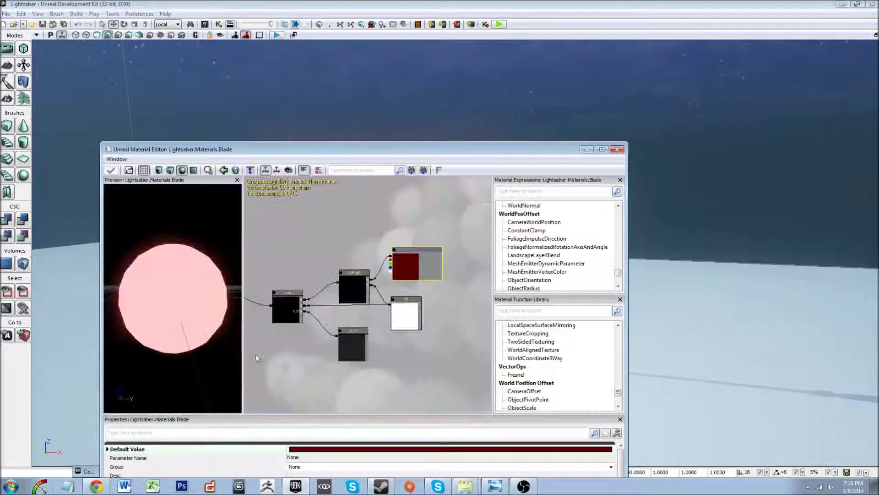
click(315, 450)
click(413, 289)
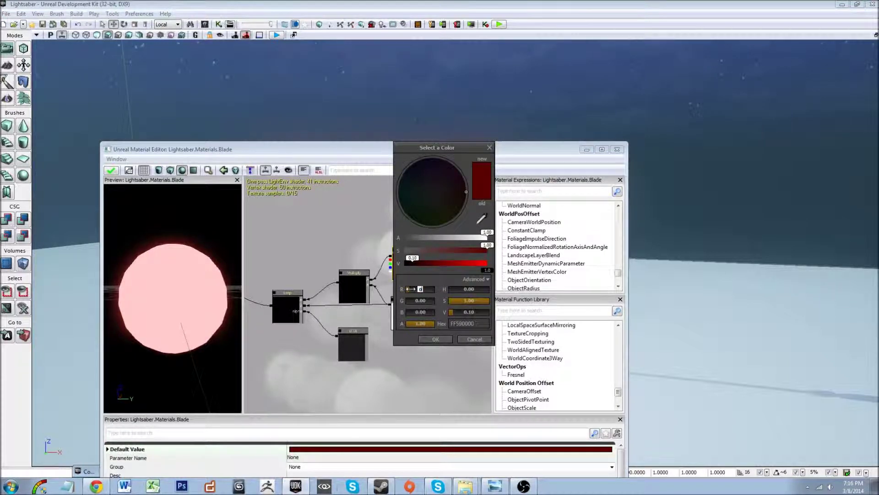
key(Return)
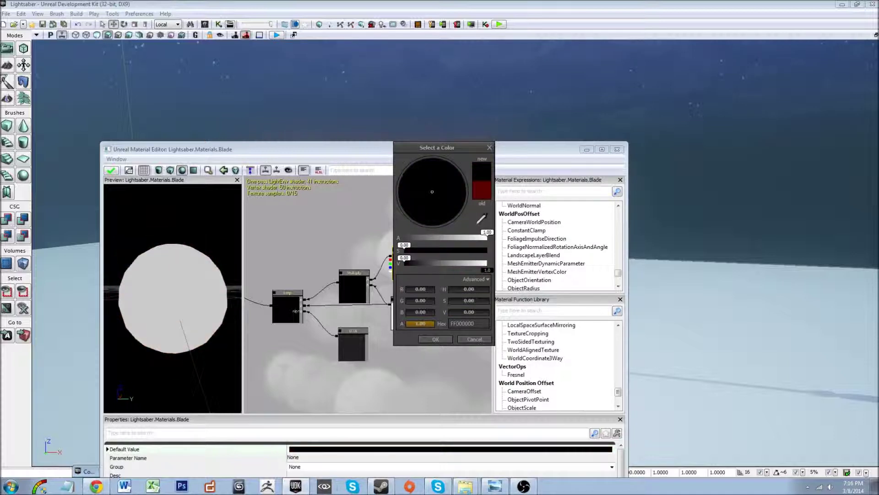
click(420, 312)
text(0.1)
key(Return)
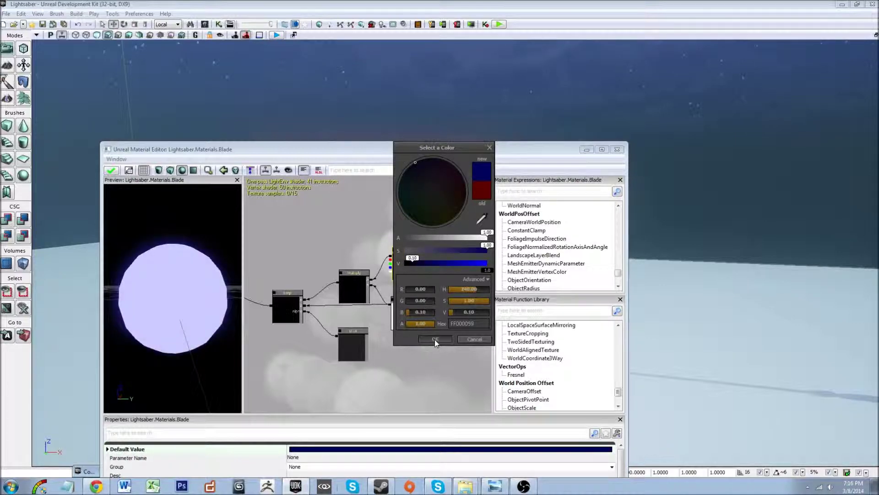
click(435, 339)
Step: Move the material editor clear of the lightsaber, apply the blue Blade colour and check it in the level
drag(370, 145, 480, 384)
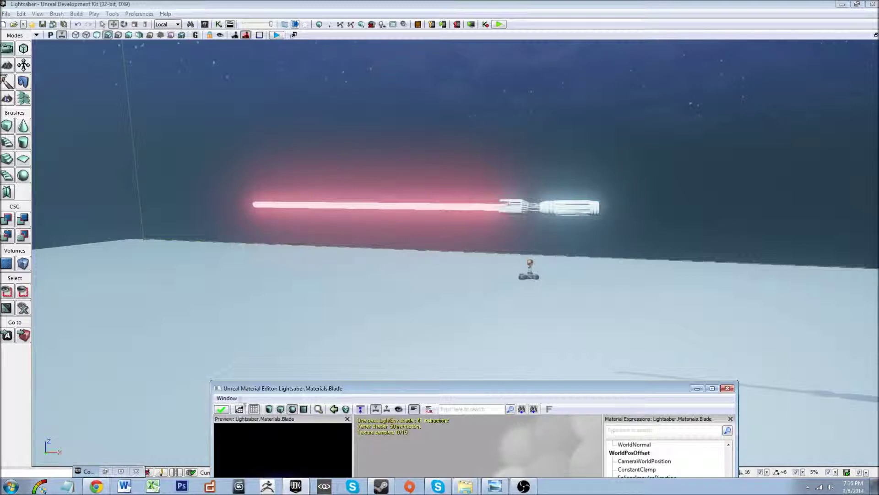
click(221, 408)
right_drag(312, 348, 317, 309)
Step: Bring the Blade material graph back into view and set the vector parameter's default green value to 0.1
drag(397, 388, 376, 128)
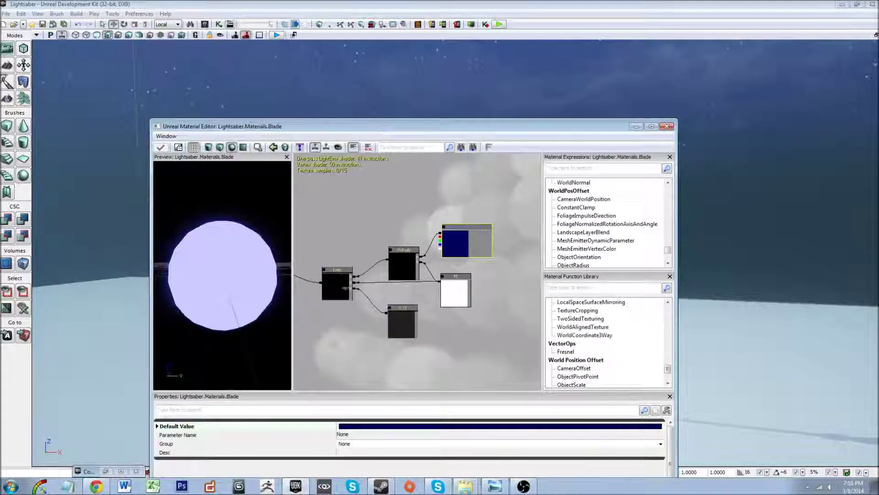
click(371, 427)
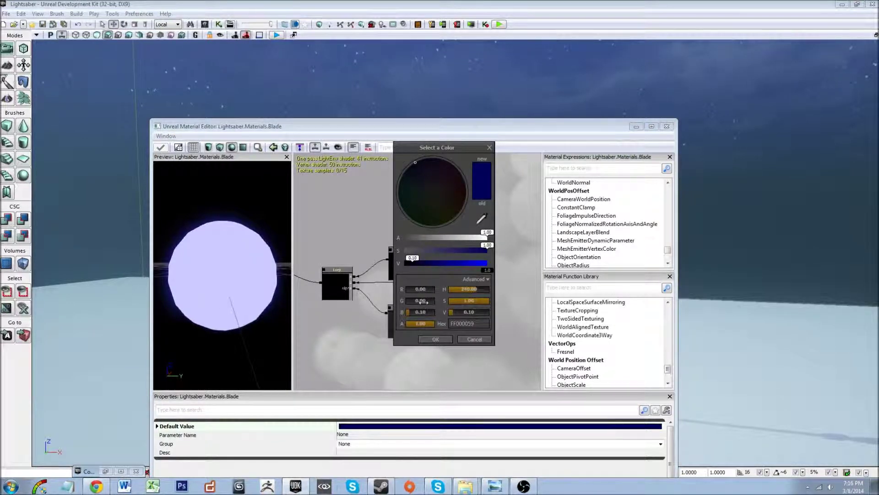
click(421, 299)
text(0.1)
key(Return)
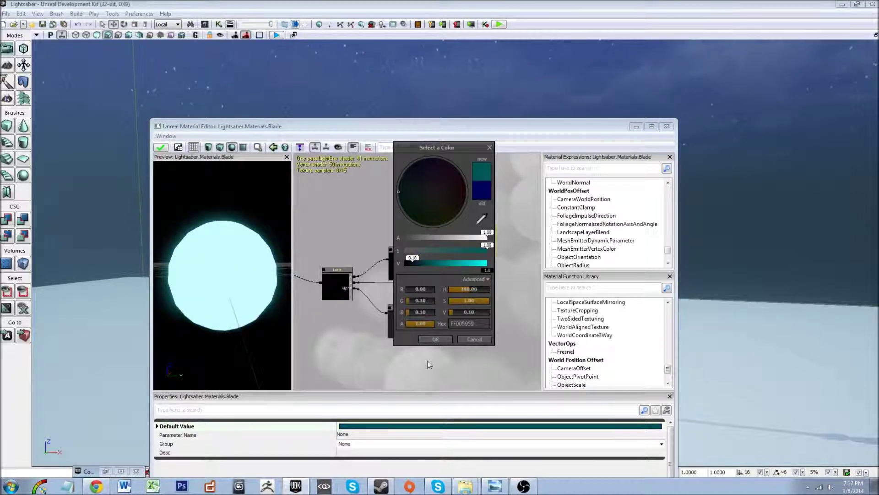
click(435, 339)
Step: Apply the Blade material changes and examine the cyan lightsaber's glow in the level from several viewpoints
click(161, 148)
drag(169, 127, 234, 380)
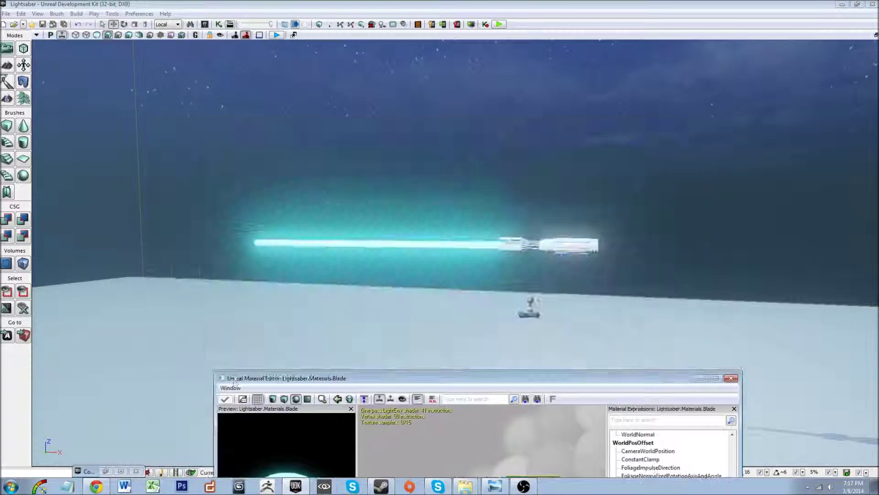
right_drag(198, 279, 260, 309)
drag(231, 296, 206, 278)
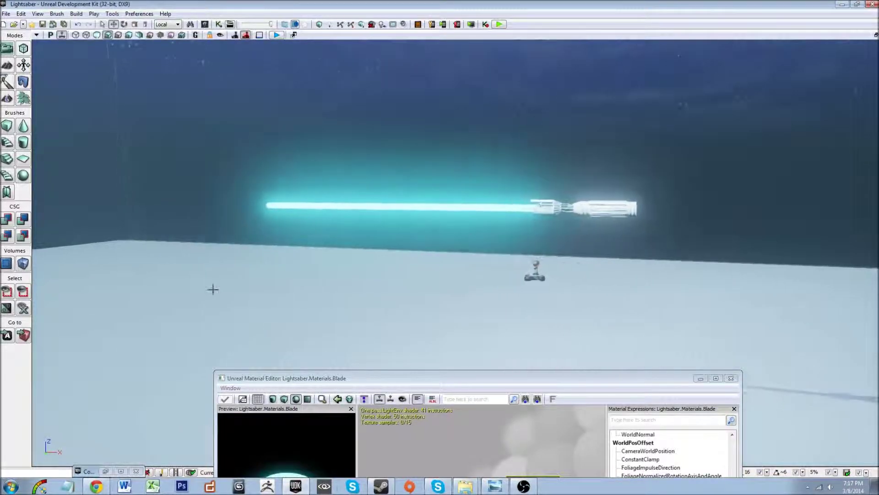
drag(374, 380, 424, 314)
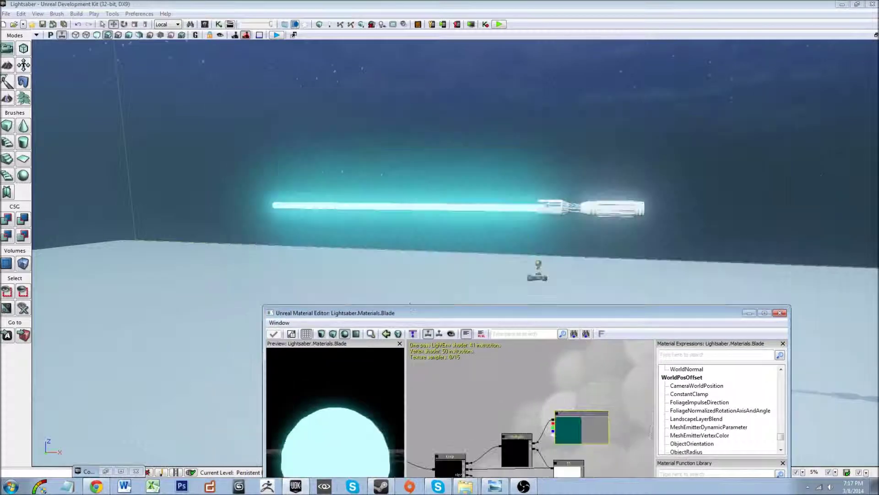
right_drag(296, 257, 333, 305)
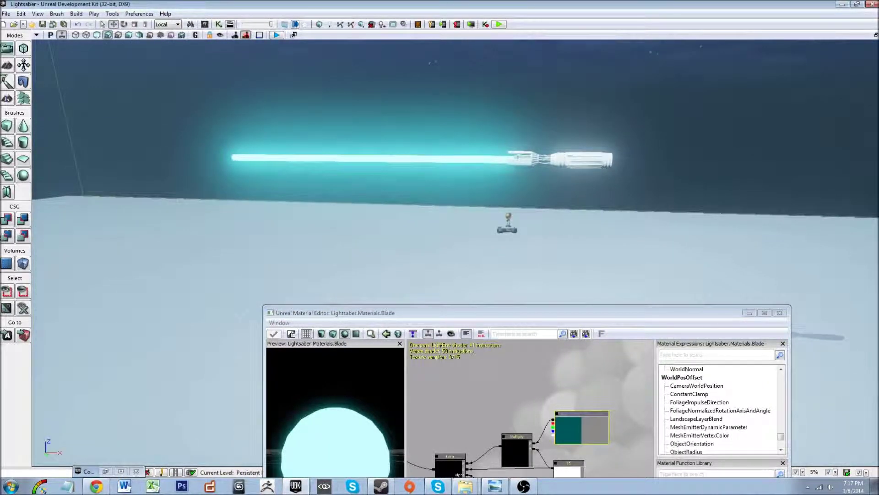
right_drag(333, 305, 389, 289)
drag(333, 241, 333, 245)
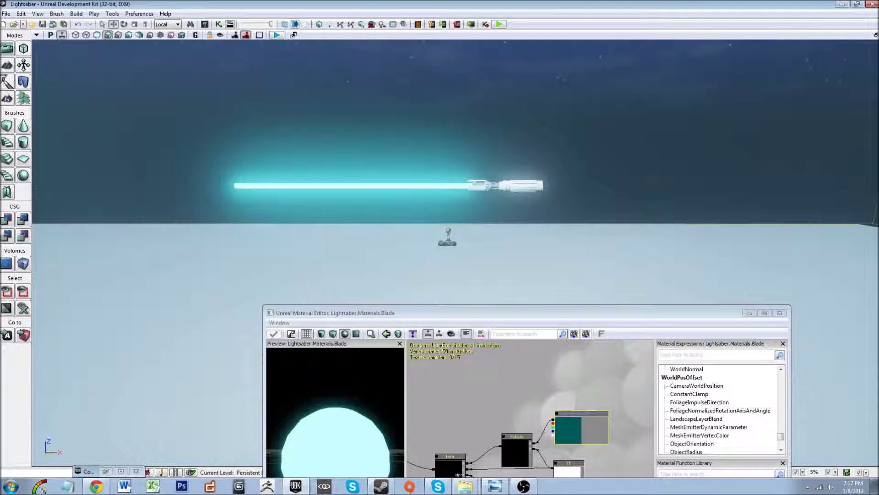
right_drag(333, 245, 330, 244)
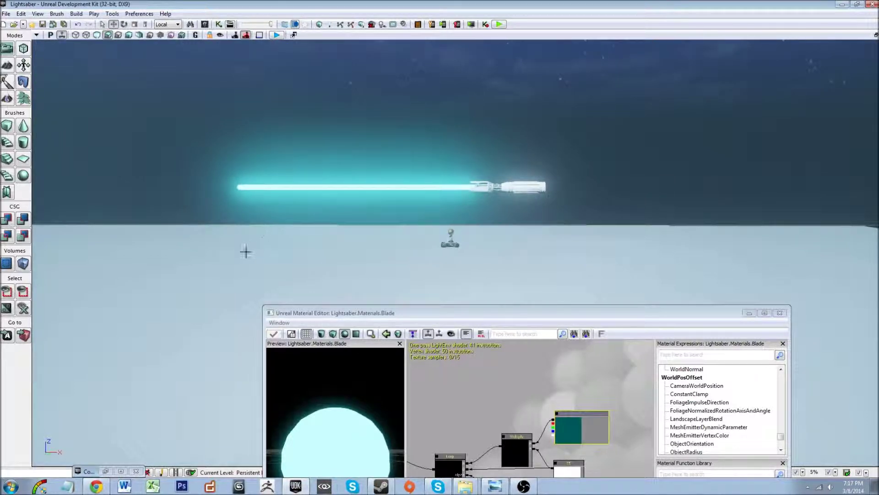